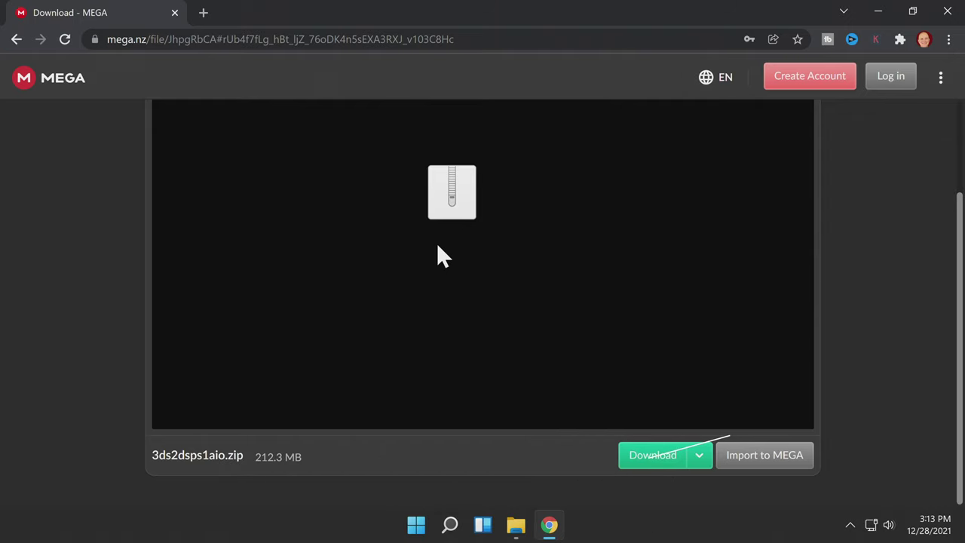
# Download the 3ds2dsps1aio.zip archive from MEGA using the Standard Download option
pyautogui.click(678, 455)
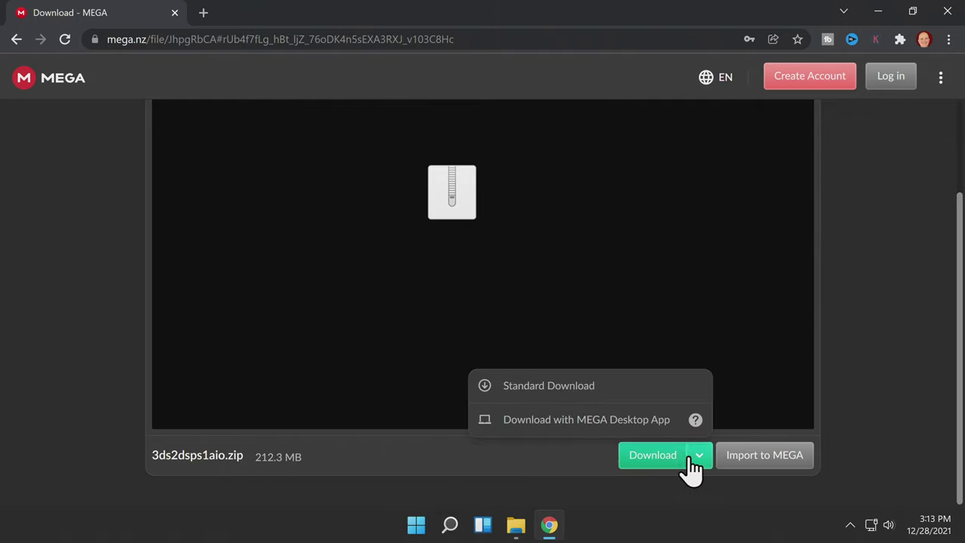
pyautogui.click(589, 384)
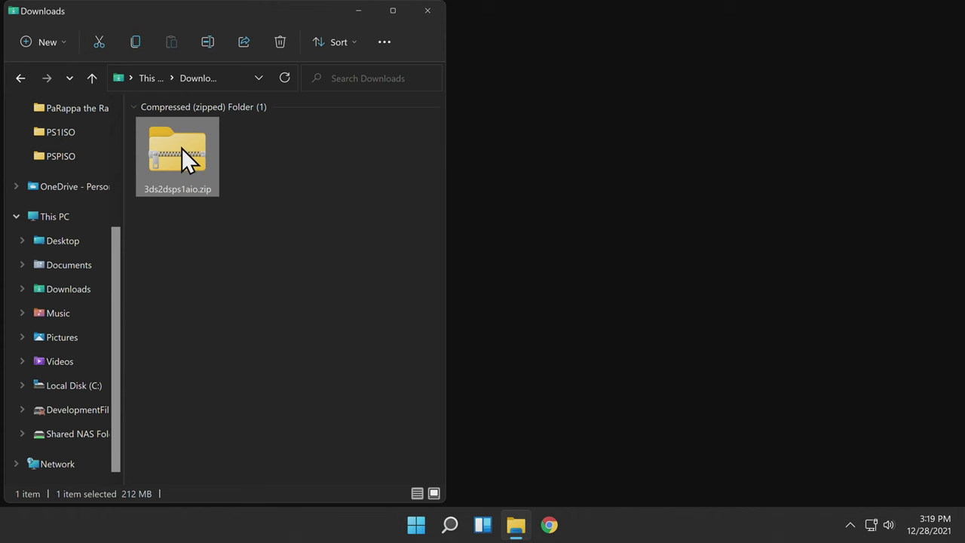
# Extract 3ds2dsps1aio.zip in the Downloads folder of File Explorer and delete the original archive
pyautogui.rightClick(182, 148)
pyautogui.click(218, 268)
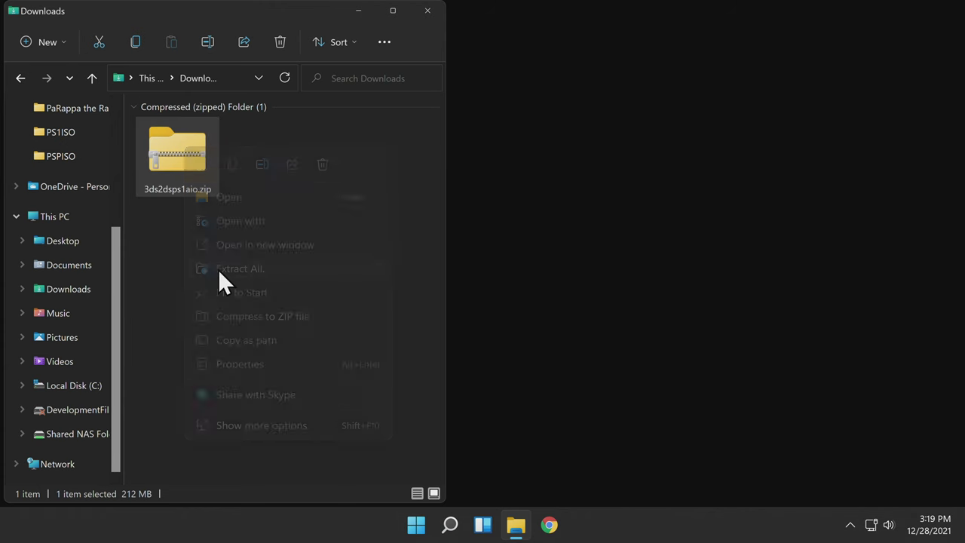
pyautogui.click(601, 416)
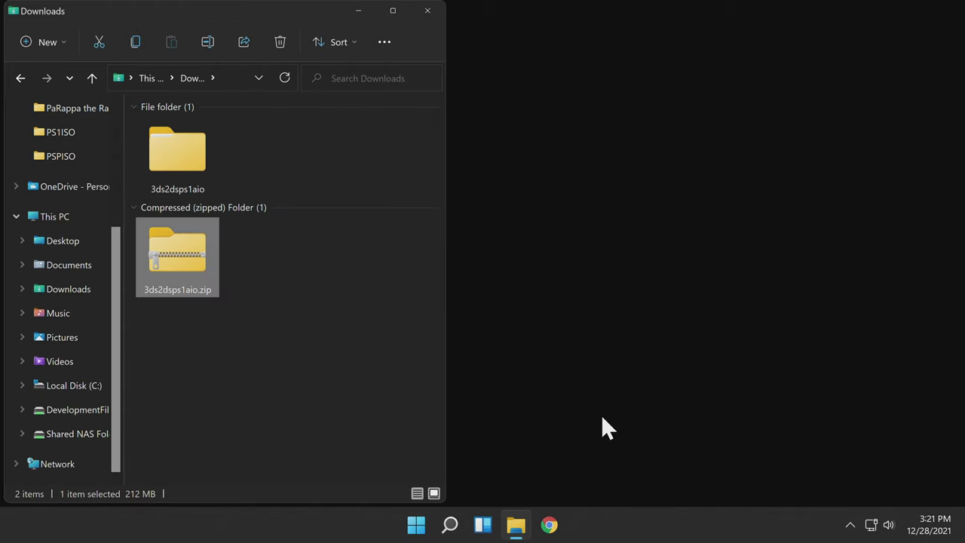
pyautogui.rightClick(180, 252)
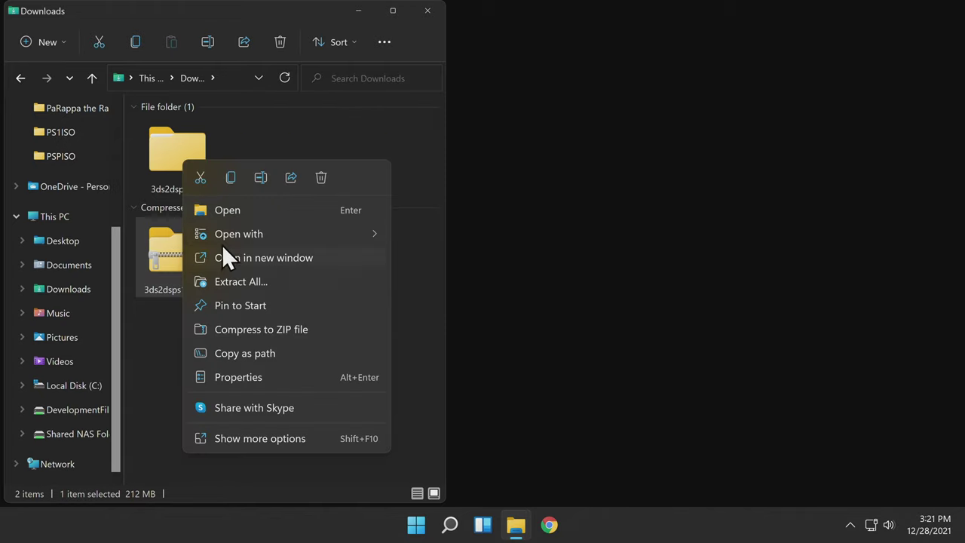
pyautogui.click(317, 181)
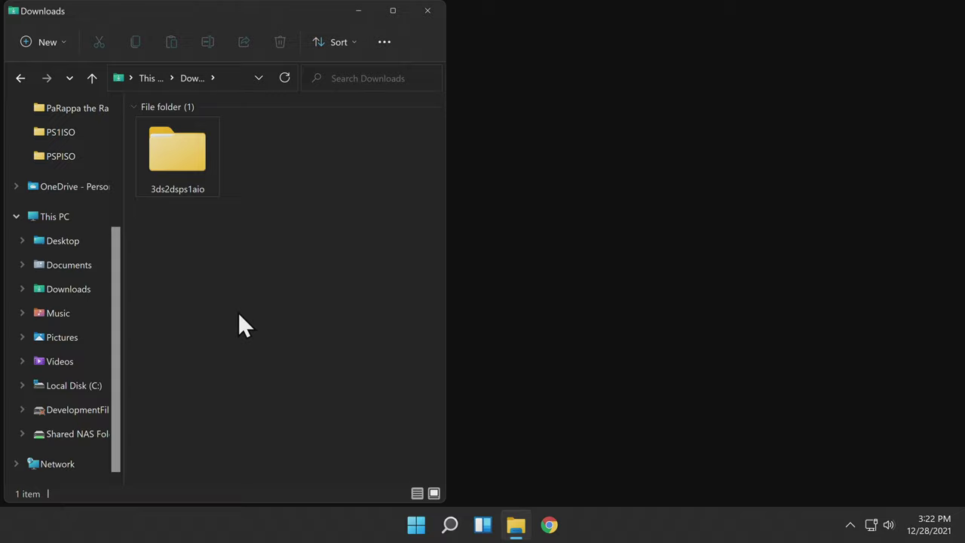
# Copy the retroarch folder, DSP1.cia and retroarch_3ds.cia from the extracted folder to the root of the SUBSCRIBE (J:) drive
pyautogui.doubleClick(199, 158)
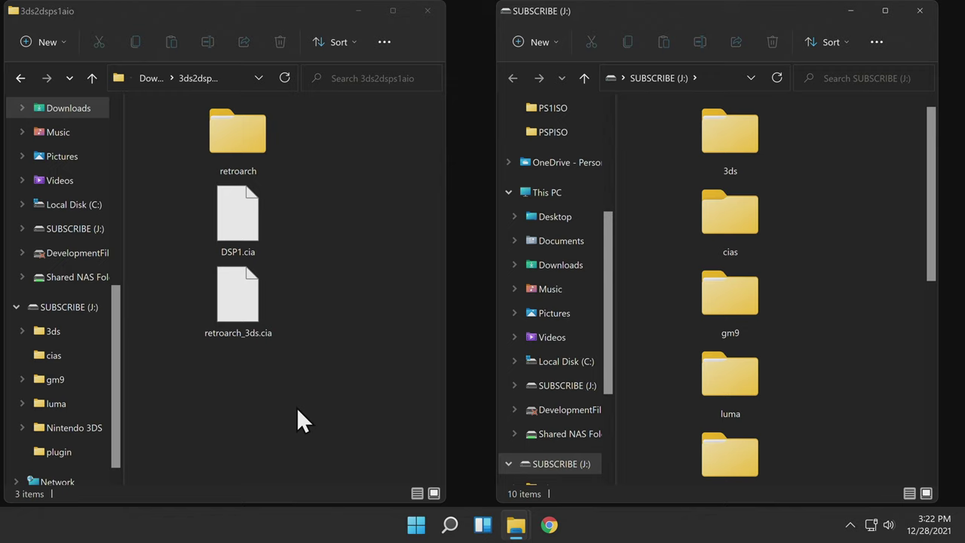
pyautogui.scroll(-5, 765, 411)
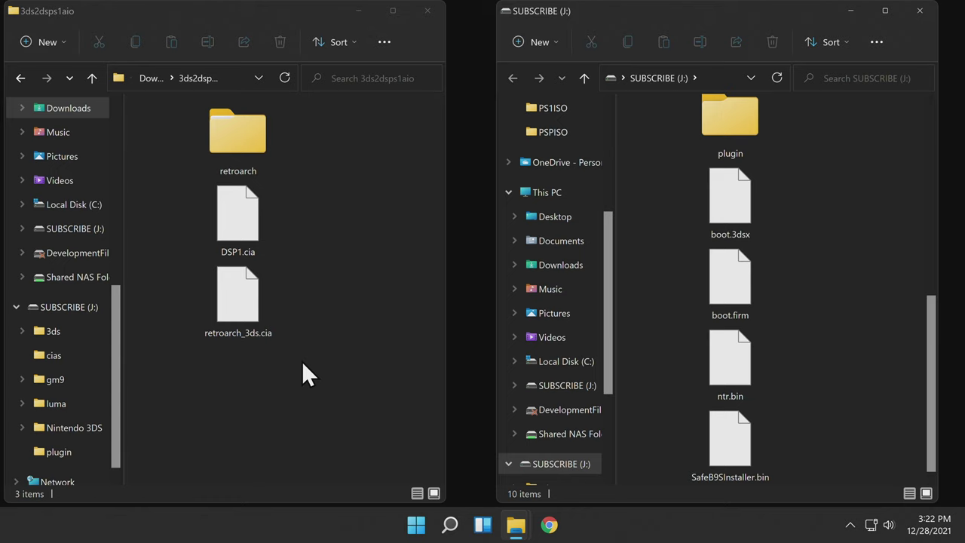
pyautogui.moveTo(303, 360); pyautogui.dragTo(810, 417)
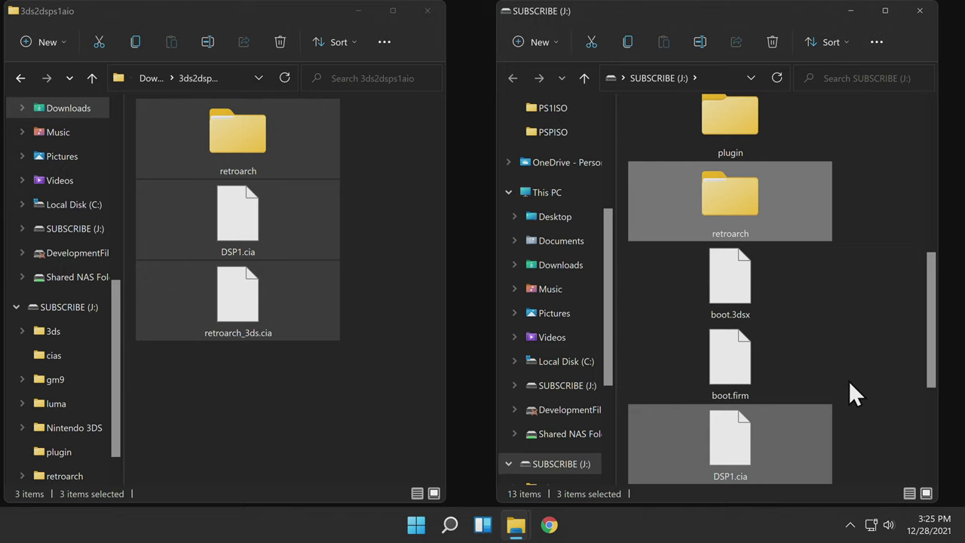
pyautogui.click(863, 265)
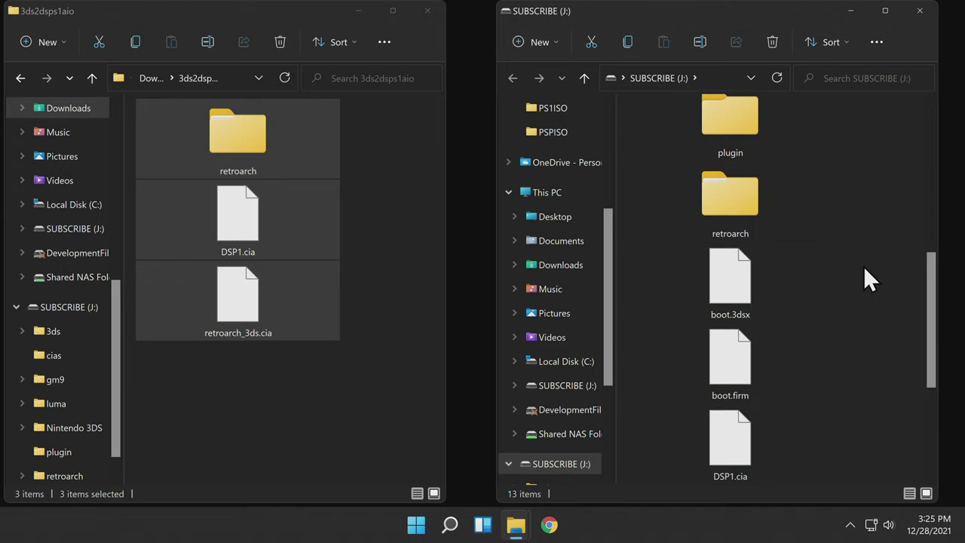
# Open the downloads folder inside the retroarch folder on the SUBSCRIBE (J:) drive
pyautogui.doubleClick(743, 194)
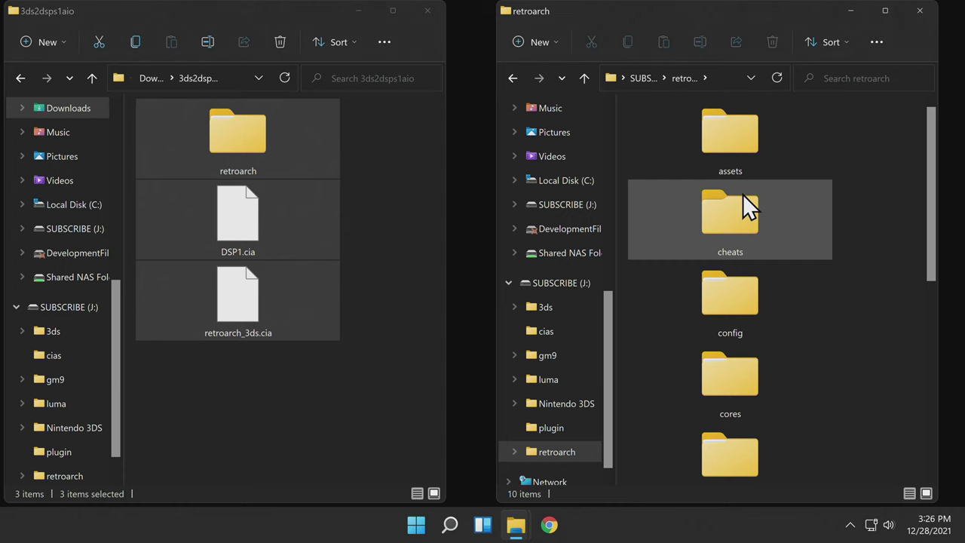
pyautogui.scroll(-2, 743, 194)
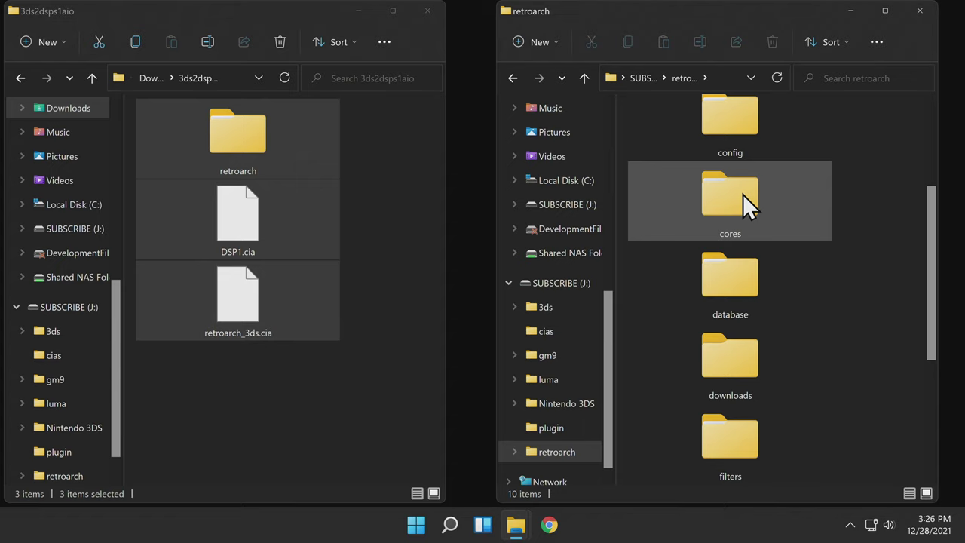
pyautogui.doubleClick(750, 357)
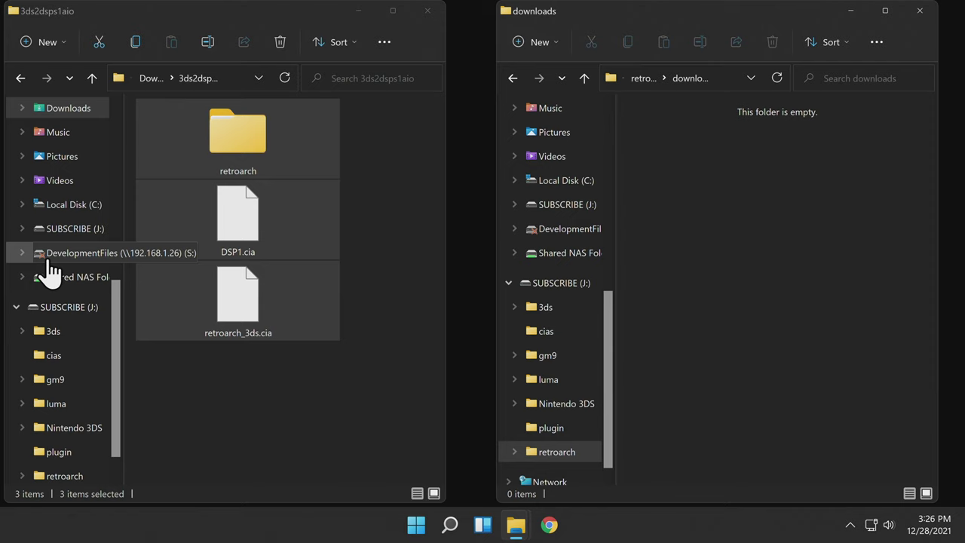
# Browse the PS1 folder under ROMS ON C and examine the files in the Castlevania - Symphony of the Night (USA) folder
pyautogui.scroll(5, 49, 268)
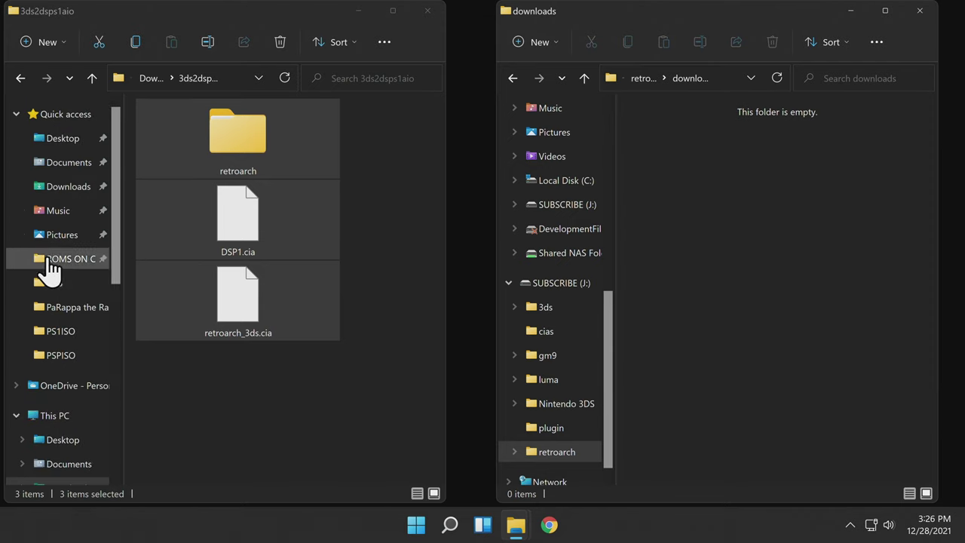
pyautogui.click(64, 261)
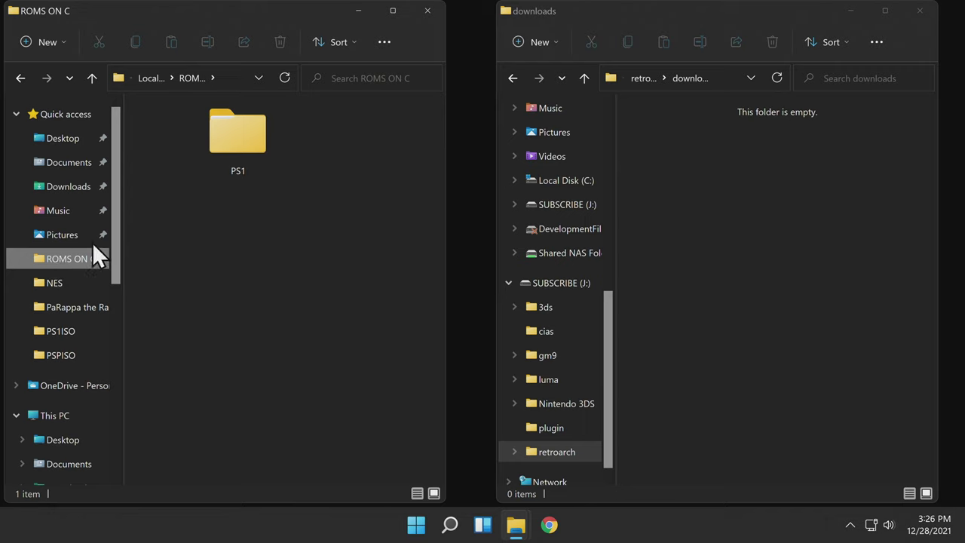
pyautogui.doubleClick(232, 140)
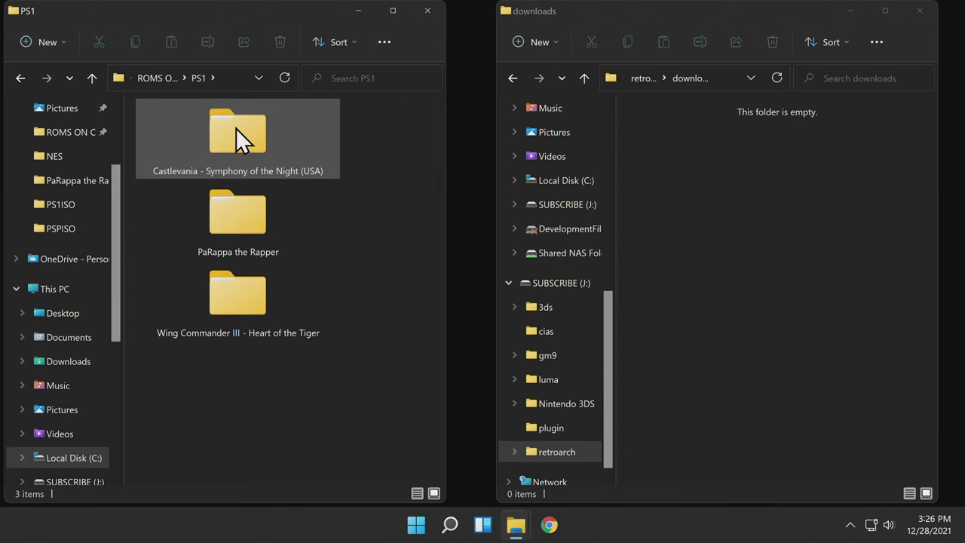
pyautogui.doubleClick(236, 128)
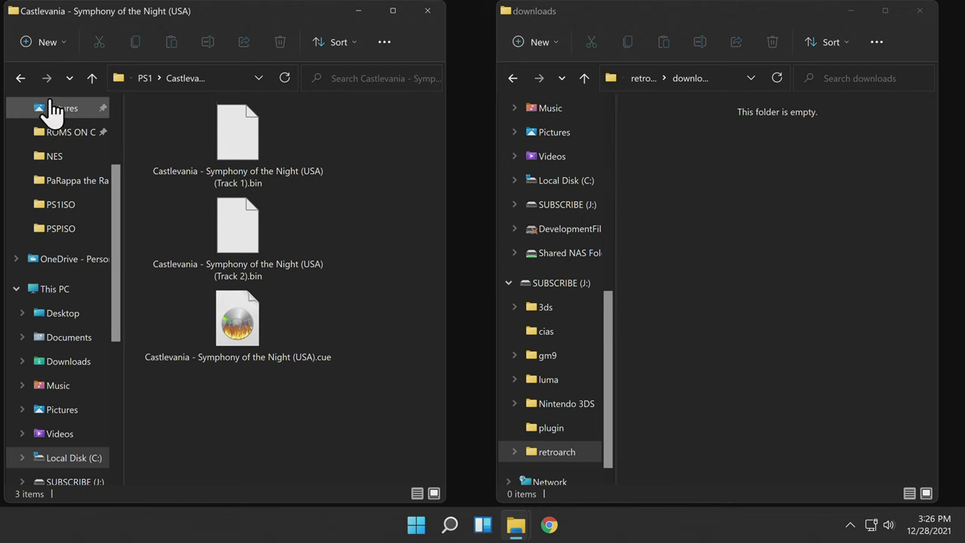
pyautogui.click(20, 78)
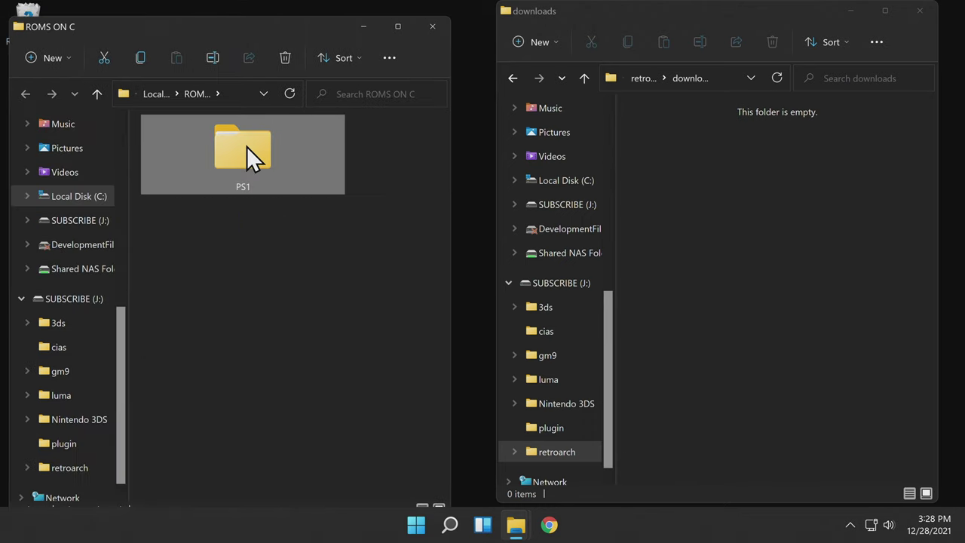
# Copy the PS1 folder from ROMS ON C into the drive's retroarch downloads folder and close both Explorer windows
pyautogui.moveTo(246, 147); pyautogui.dragTo(698, 251)
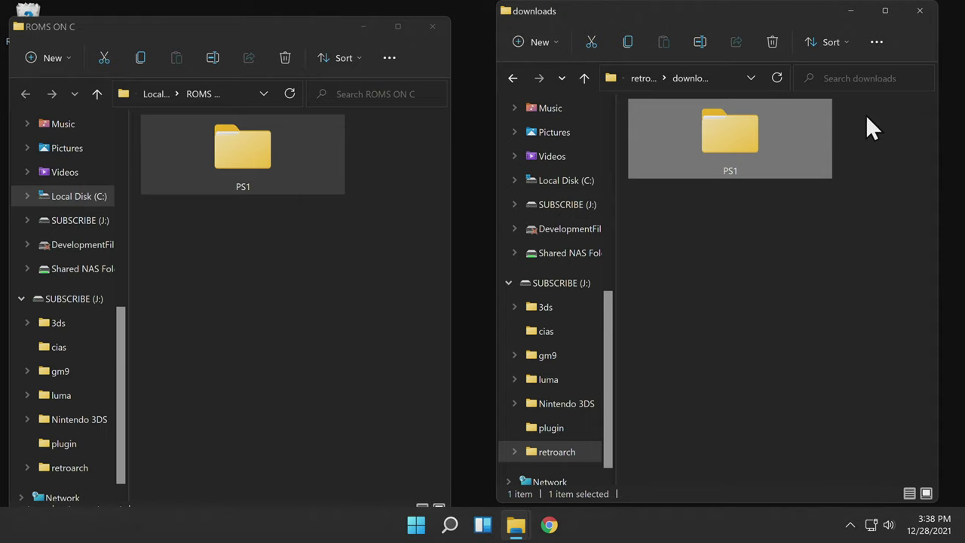
pyautogui.click(921, 12)
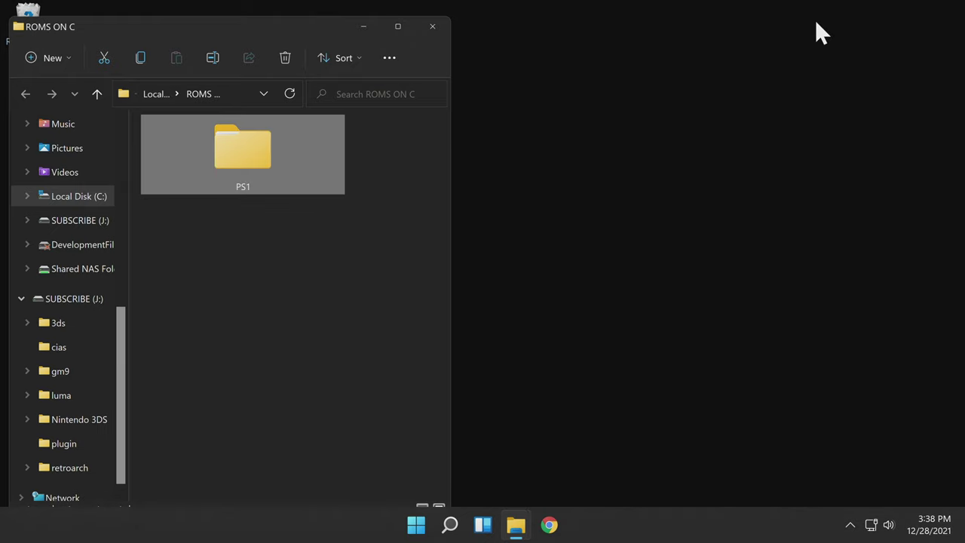
pyautogui.click(430, 33)
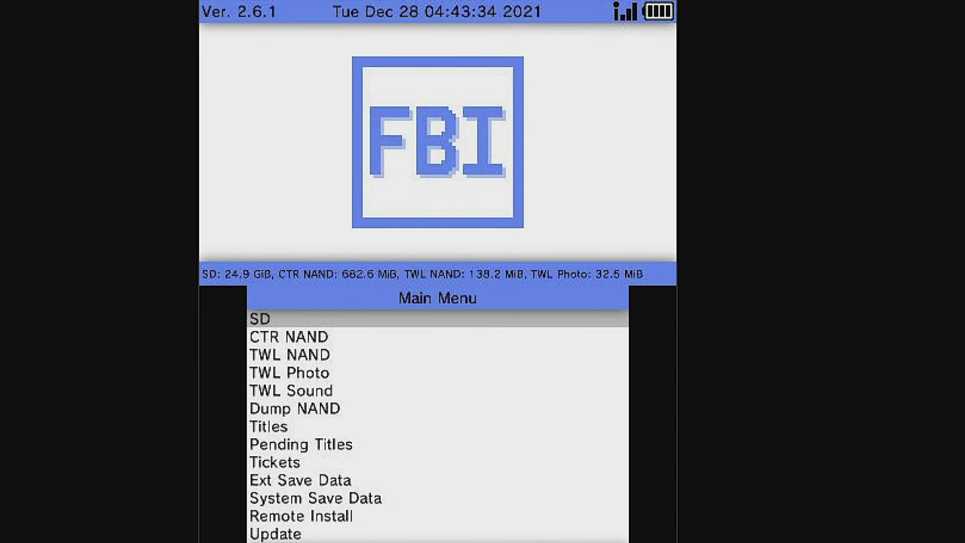
# In FBI on the 3DS, install DSP1.cia from the root of the SD card with the Install and delete CIA option
pyautogui.press('Return')
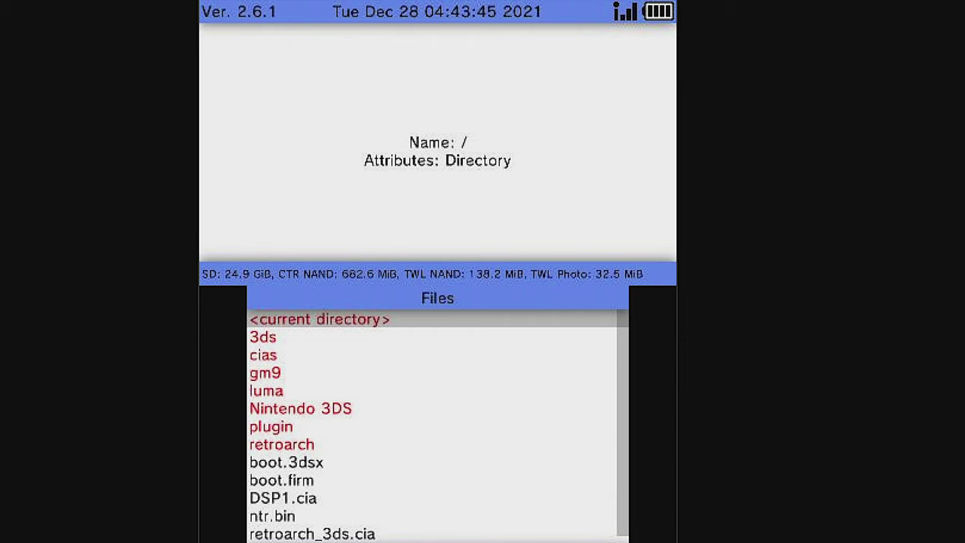
pyautogui.press('Down')
pyautogui.press('Down')
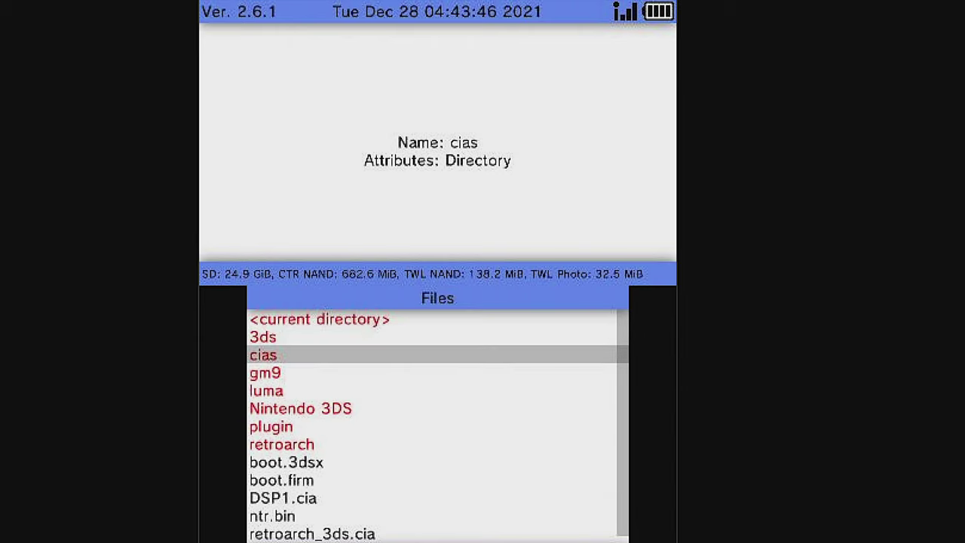
pyautogui.press('Down')
pyautogui.press('Down')
pyautogui.press('Down')
pyautogui.press('Down')
pyautogui.press('Down')
pyautogui.press('Down')
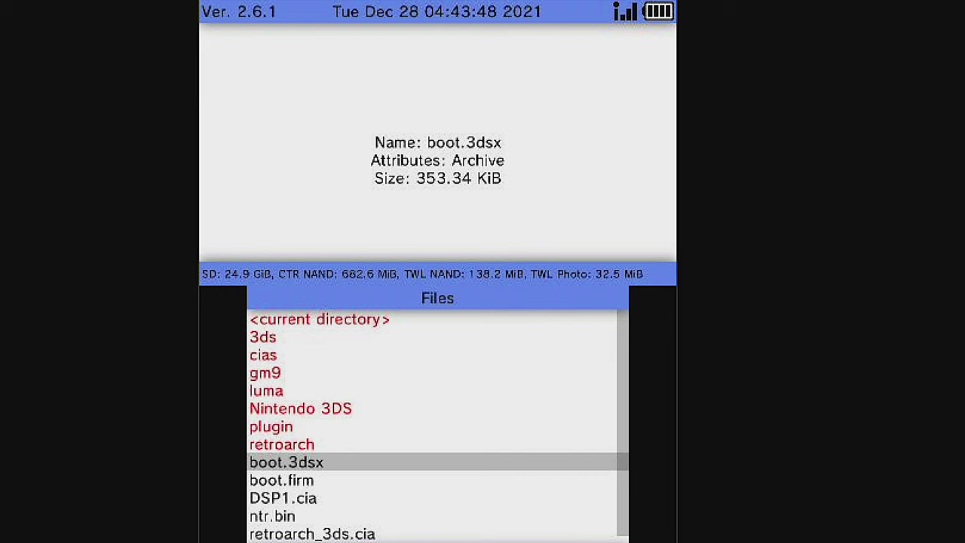
pyautogui.press('Down')
pyautogui.press('Down')
pyautogui.press('Down')
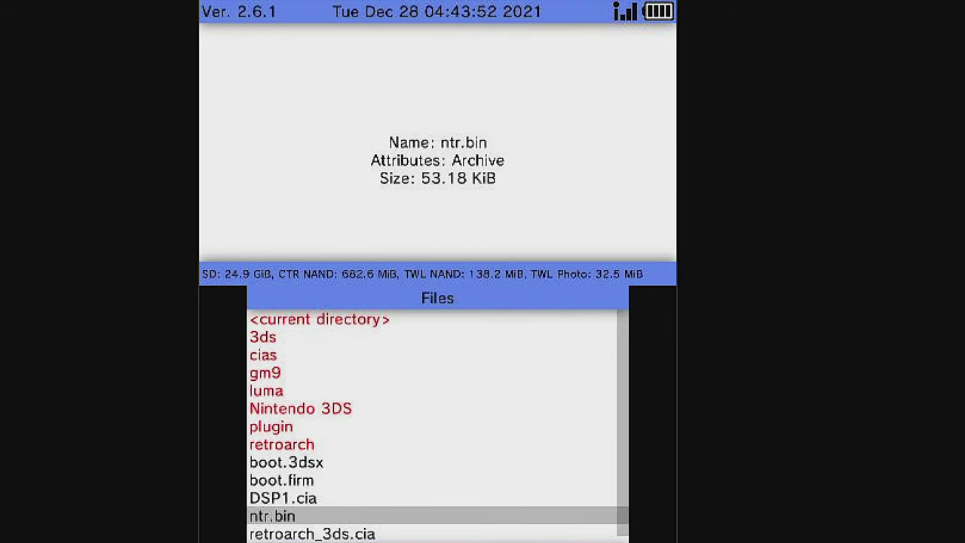
pyautogui.press('Up')
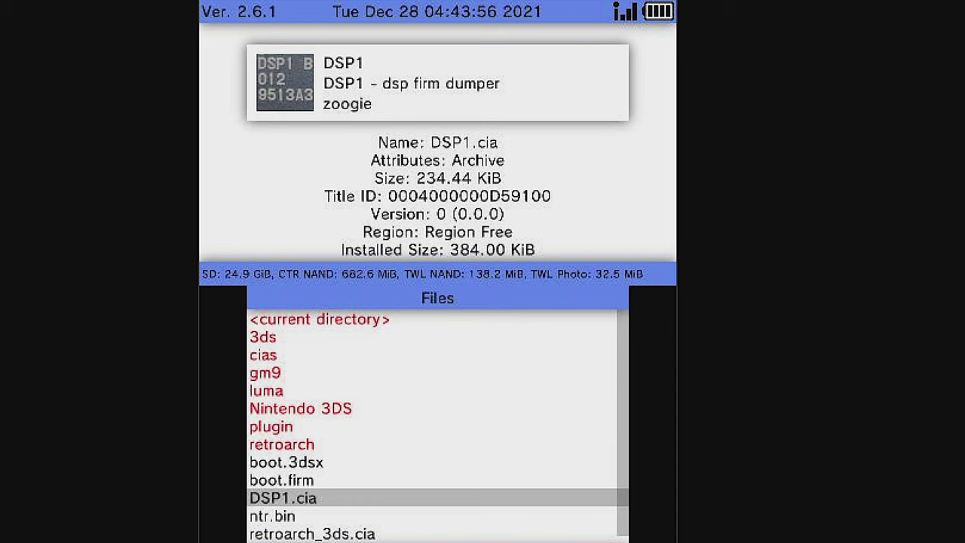
pyautogui.press('Return')
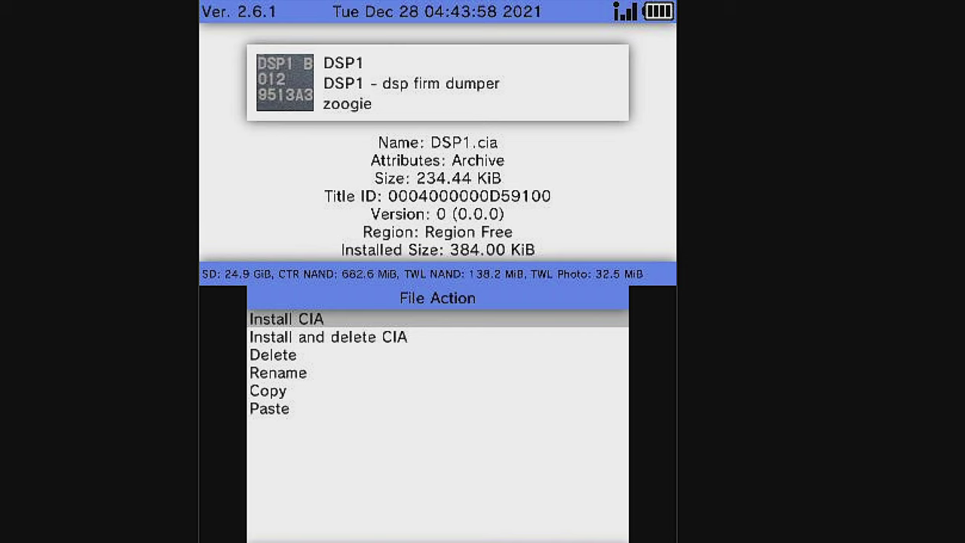
pyautogui.press('Down')
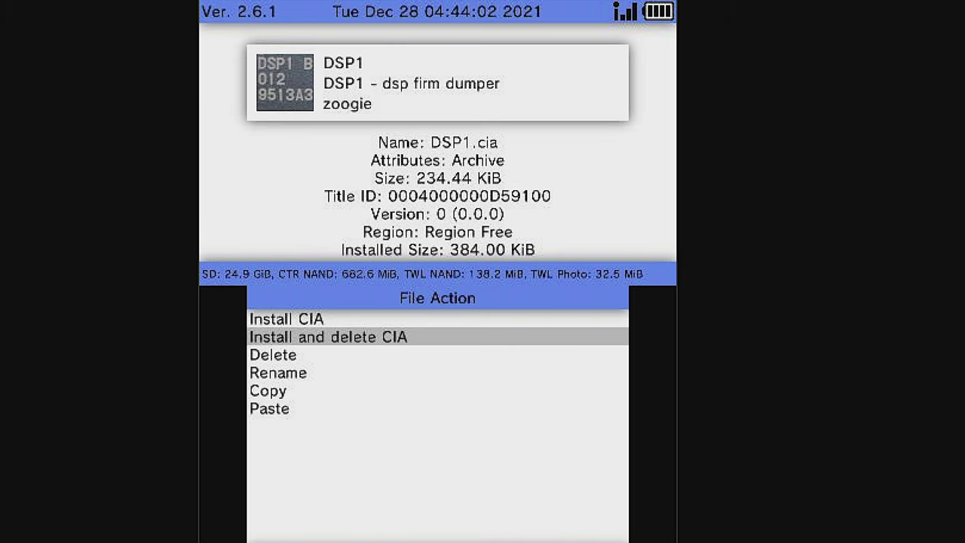
pyautogui.press('a')
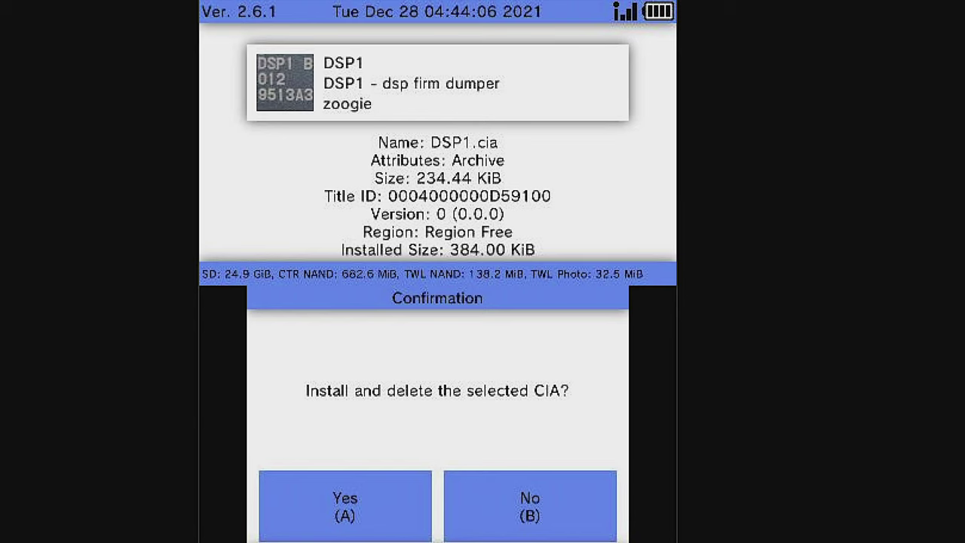
pyautogui.press('a')
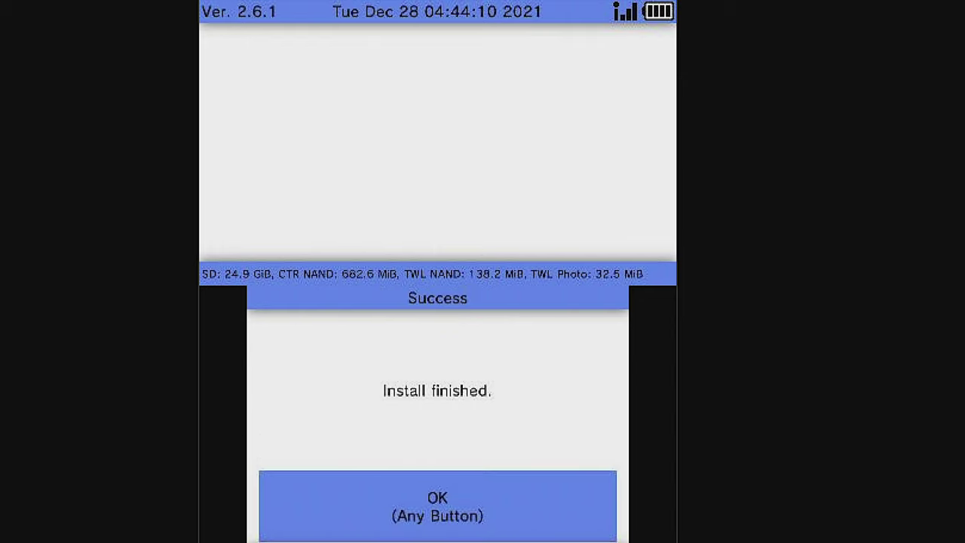
pyautogui.press('Return')
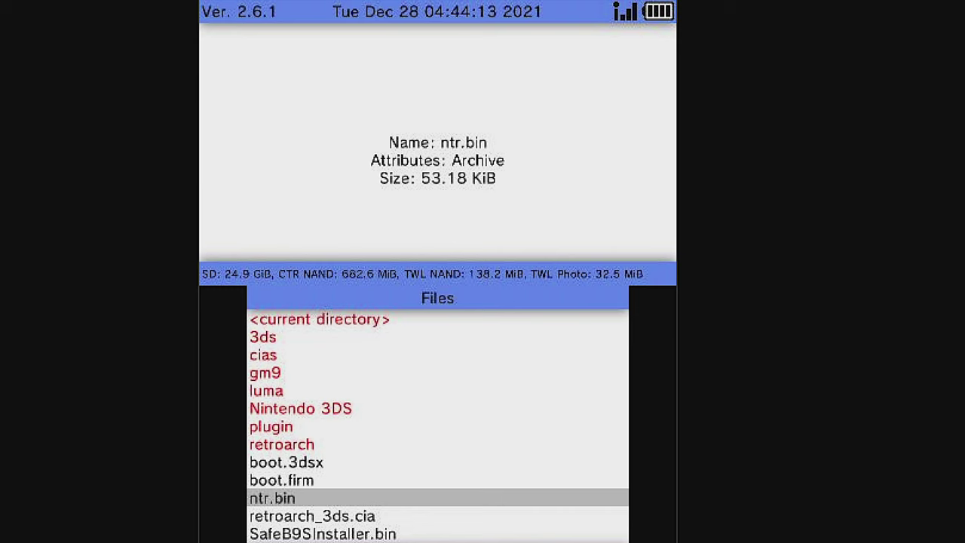
# Install retroarch_3ds.cia from the SD card root with the Install and delete CIA option and return to the HOME Menu
pyautogui.press('Down')
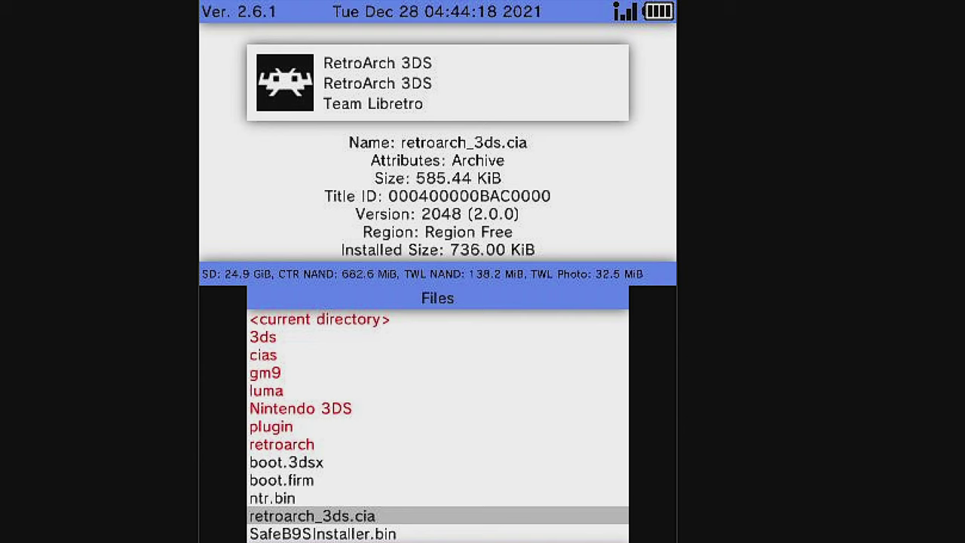
pyautogui.press('Return')
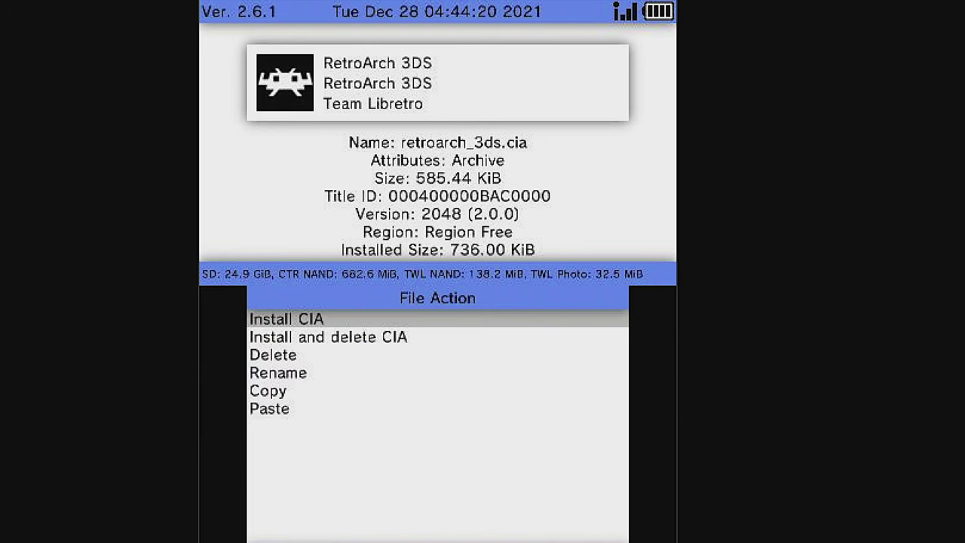
pyautogui.press('Down')
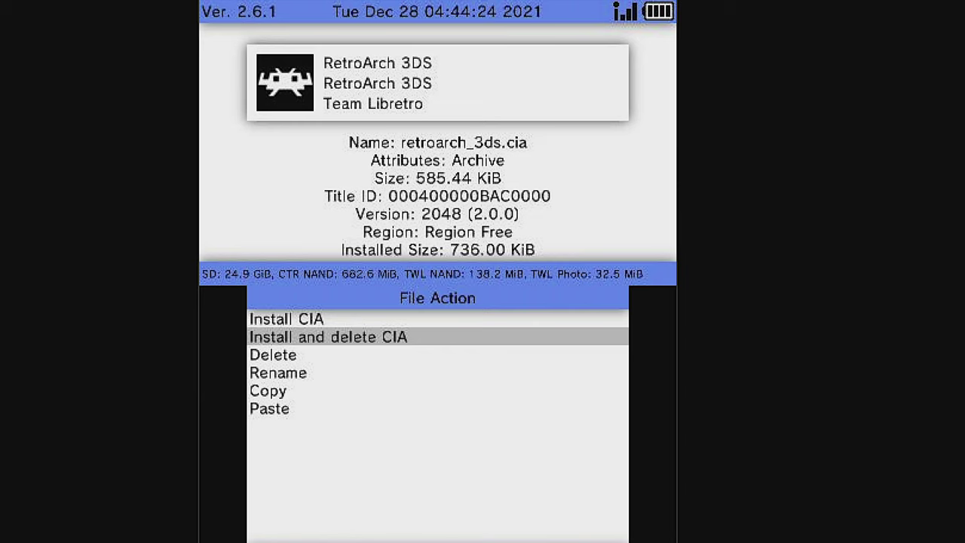
pyautogui.press('a')
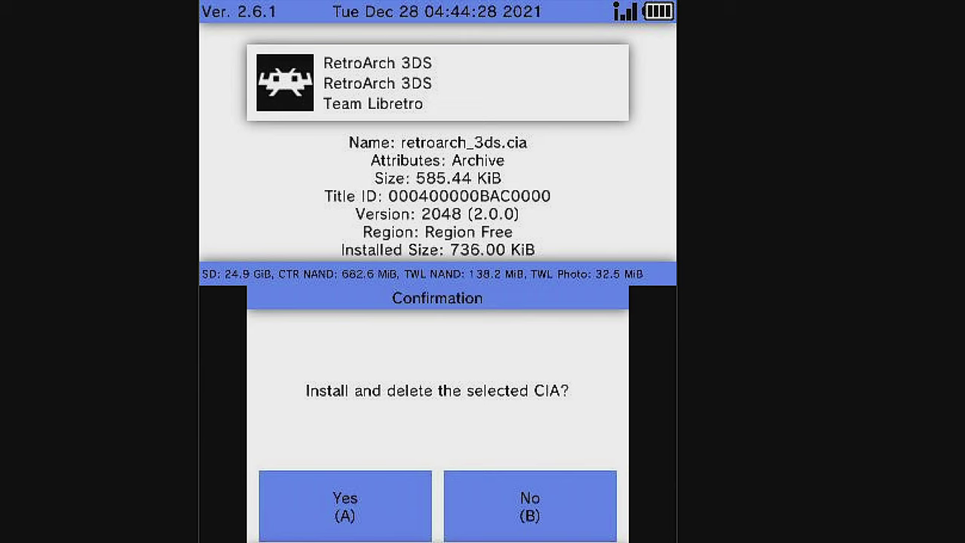
pyautogui.press('a')
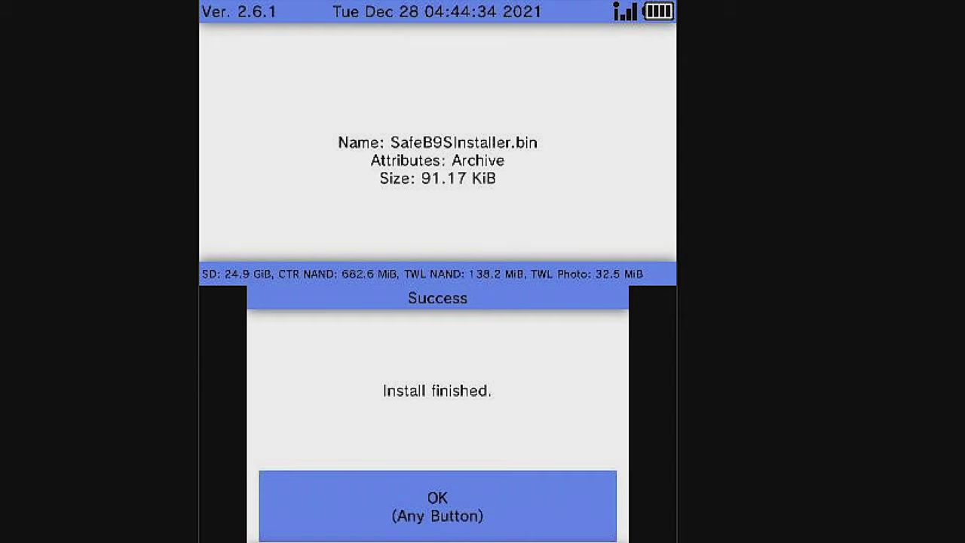
pyautogui.press('a')
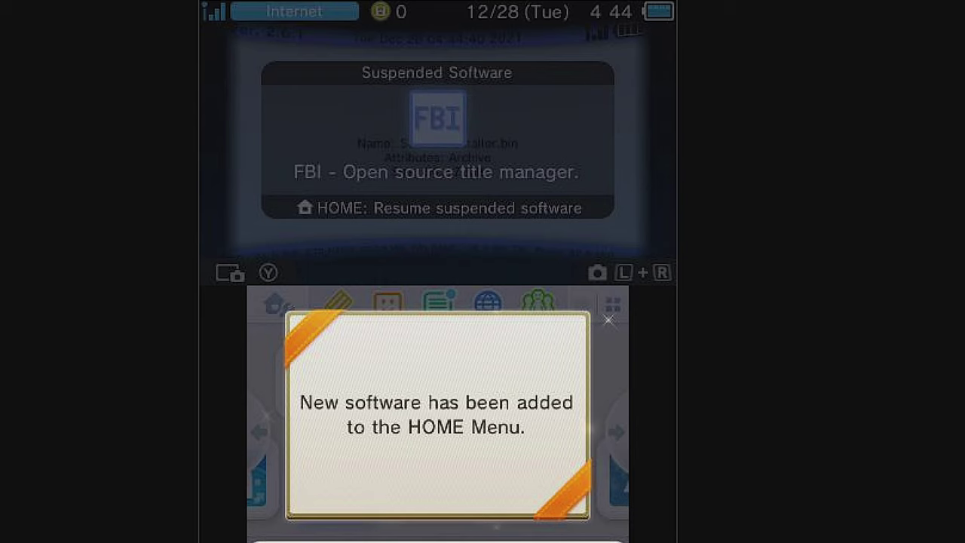
# Dismiss the new software notice and unwrap the RetroArch 3DS and DSP1 - dsp firm dumper gifts on the HOME Menu
pyautogui.press('a')
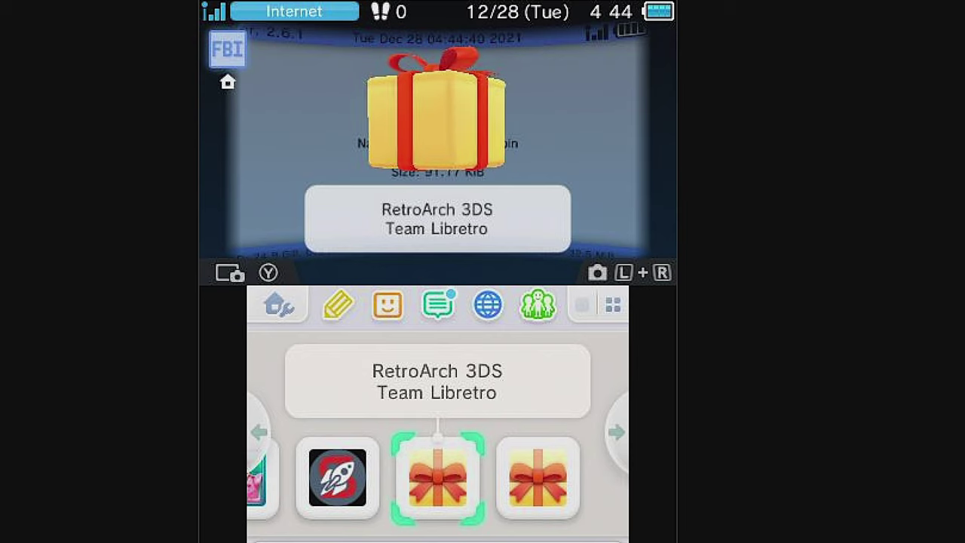
pyautogui.press('a')
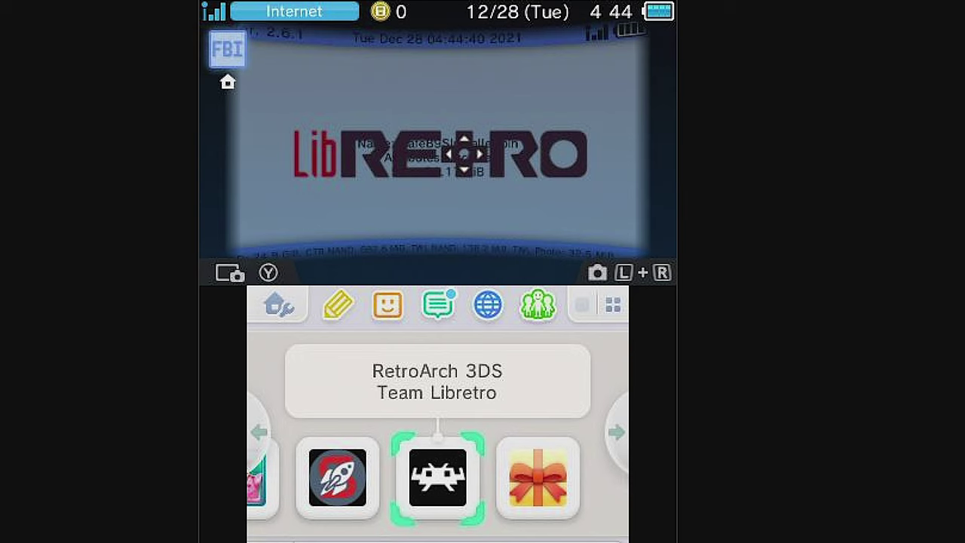
pyautogui.press('Right')
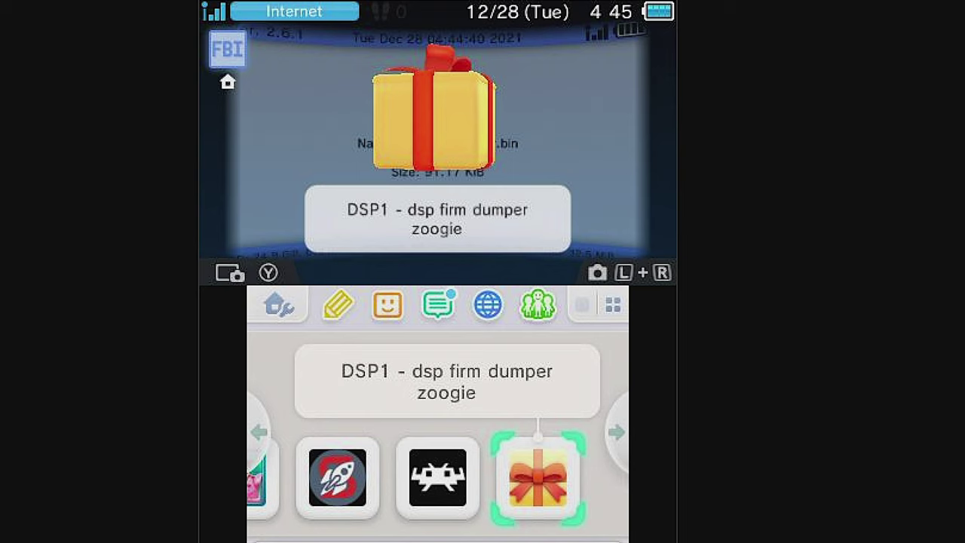
pyautogui.press('a')
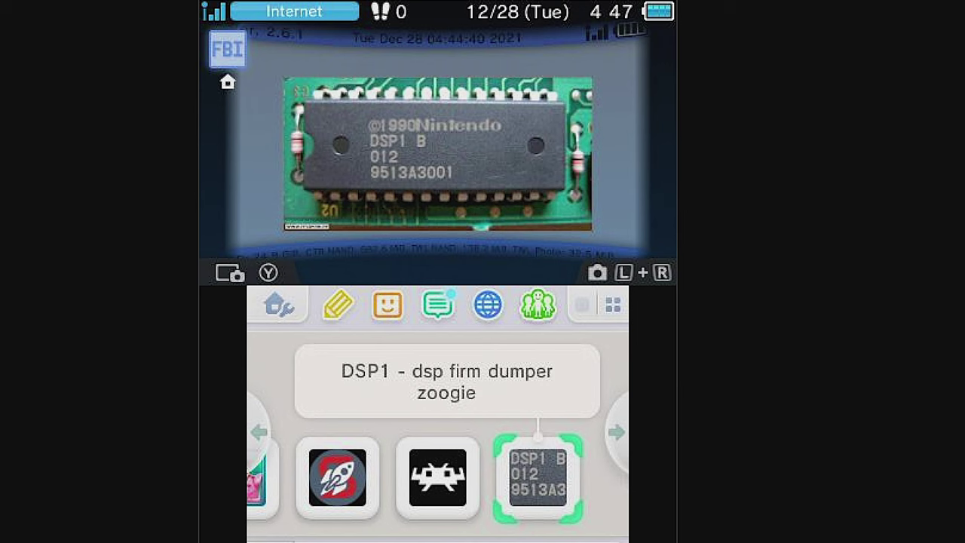
# Run DSP1 in place of the suspended FBI to dump the DSP firmware, deleting the DSP1 app on exit
pyautogui.press('a')
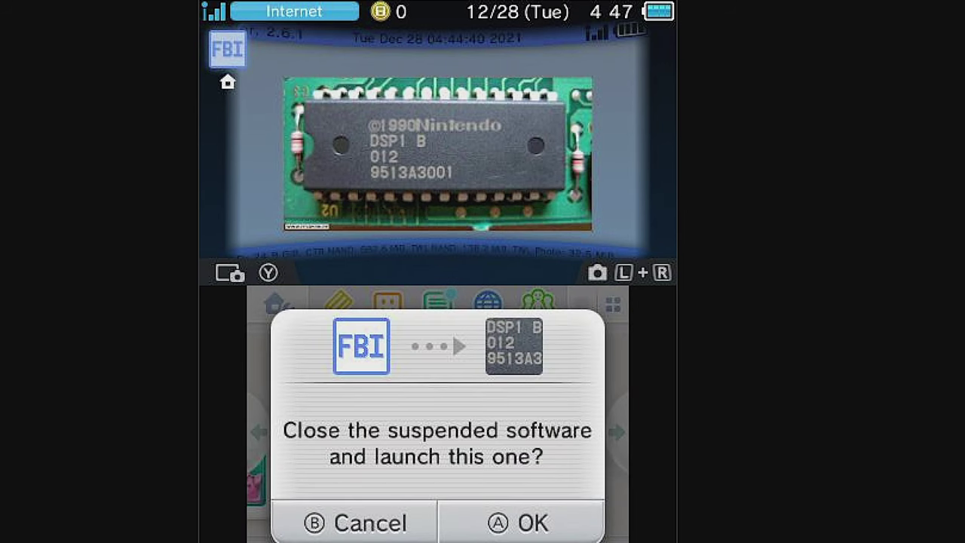
pyautogui.press('a')
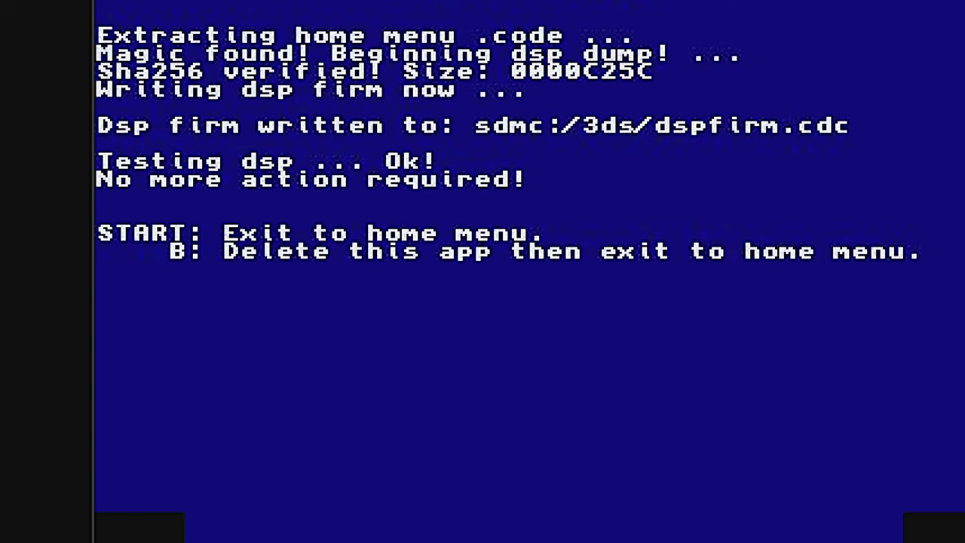
pyautogui.press('b')
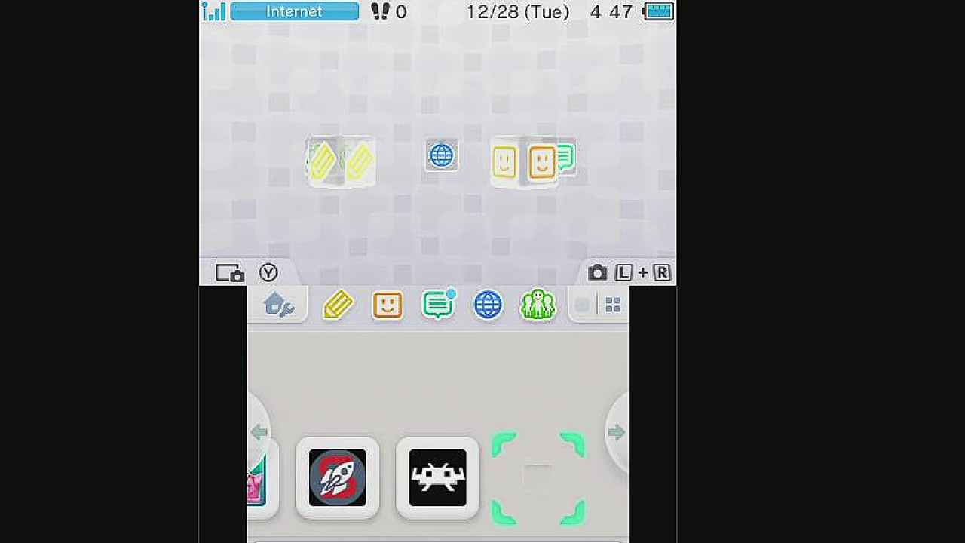
# Launch RetroArch 3DS and browse to the PS1 folder in Downloads to load content
pyautogui.click(438, 476)
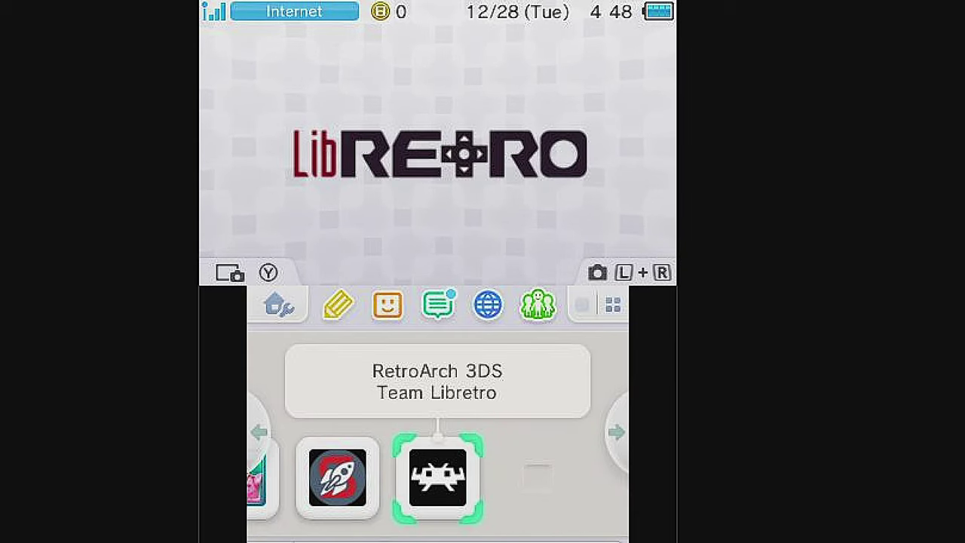
pyautogui.press('a')
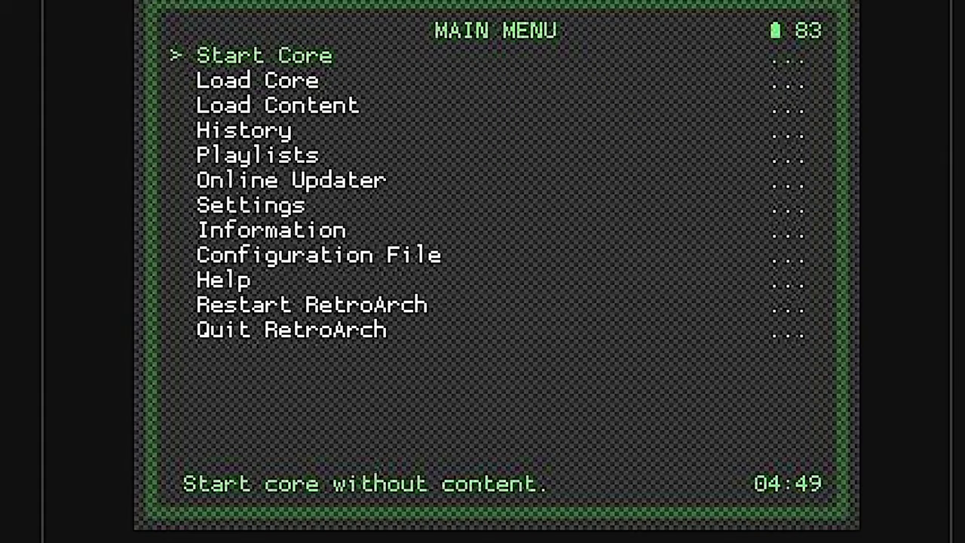
pyautogui.press('Down')
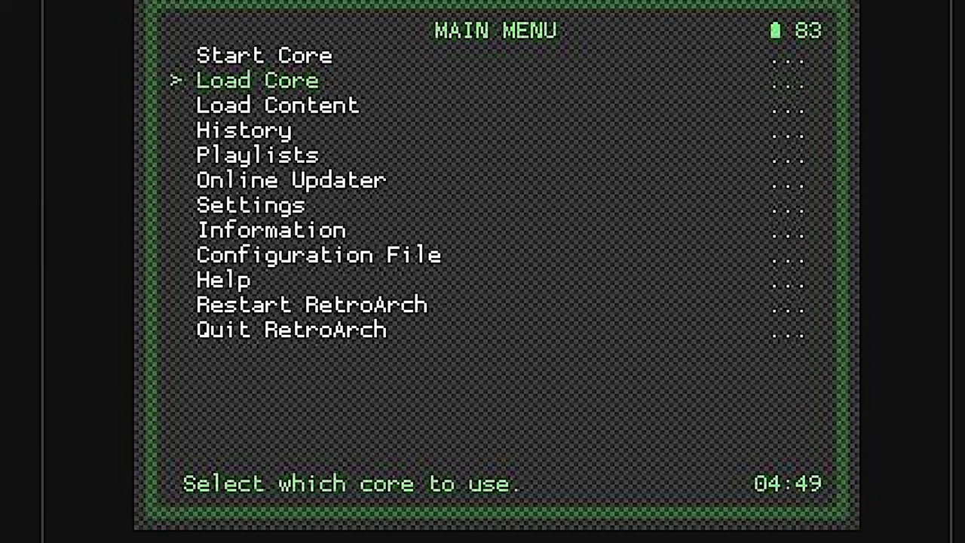
pyautogui.press('Down')
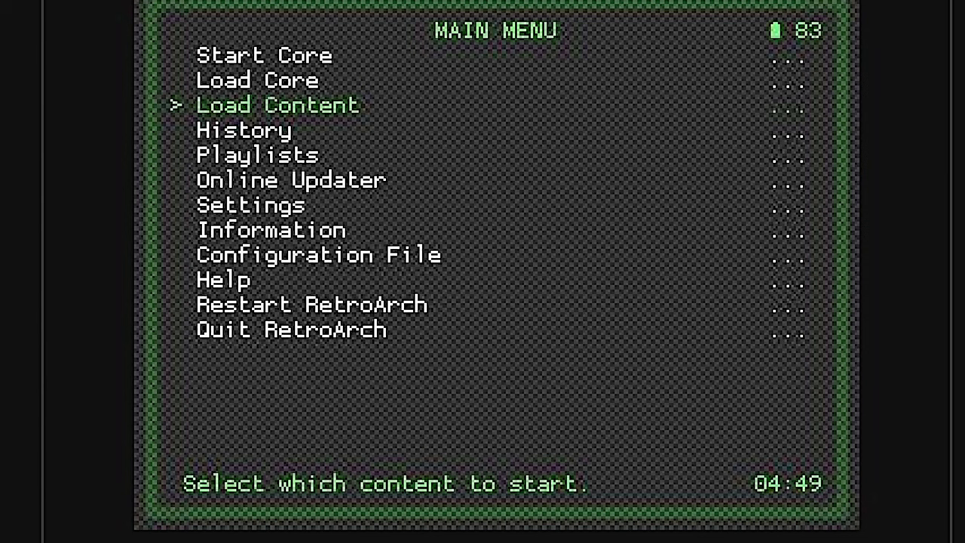
pyautogui.press('Return')
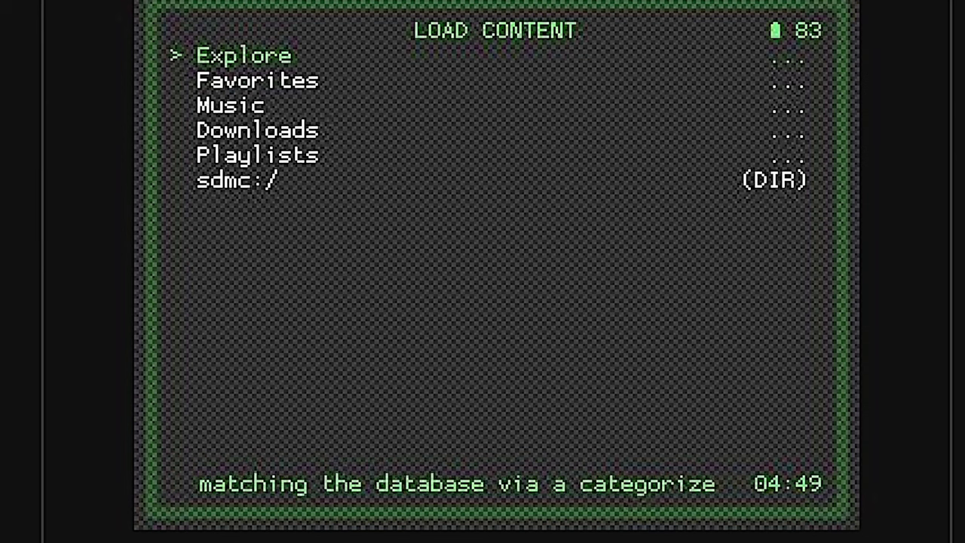
pyautogui.press('Down')
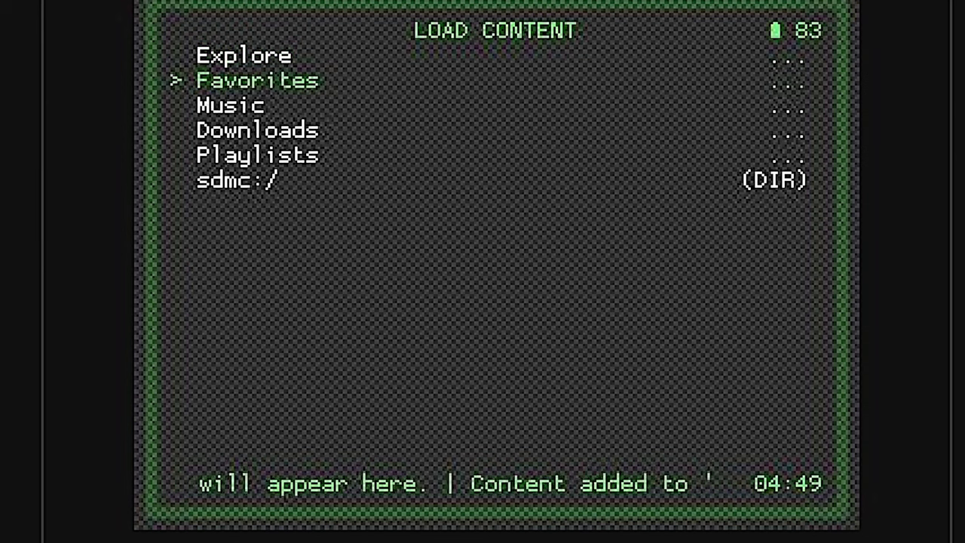
pyautogui.press('Down')
pyautogui.press('Down')
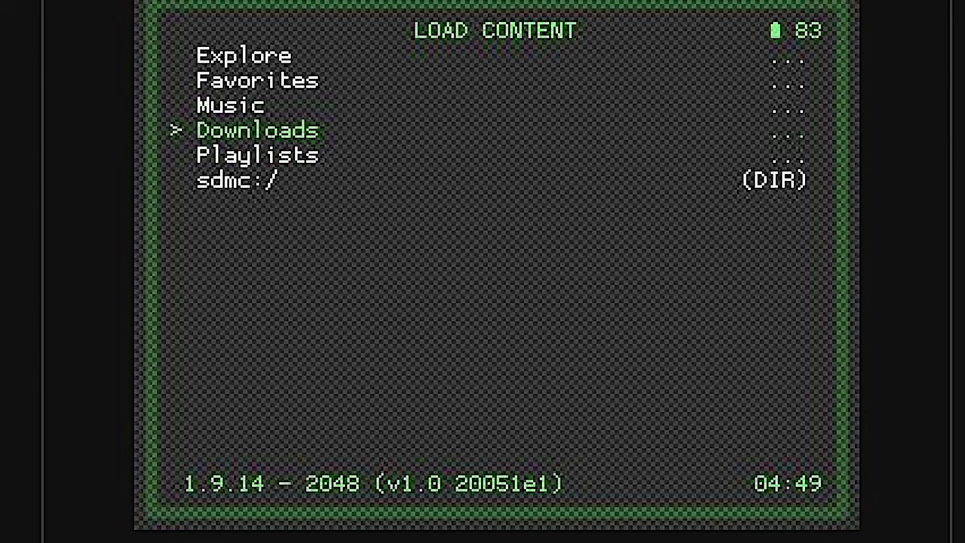
pyautogui.press('Return')
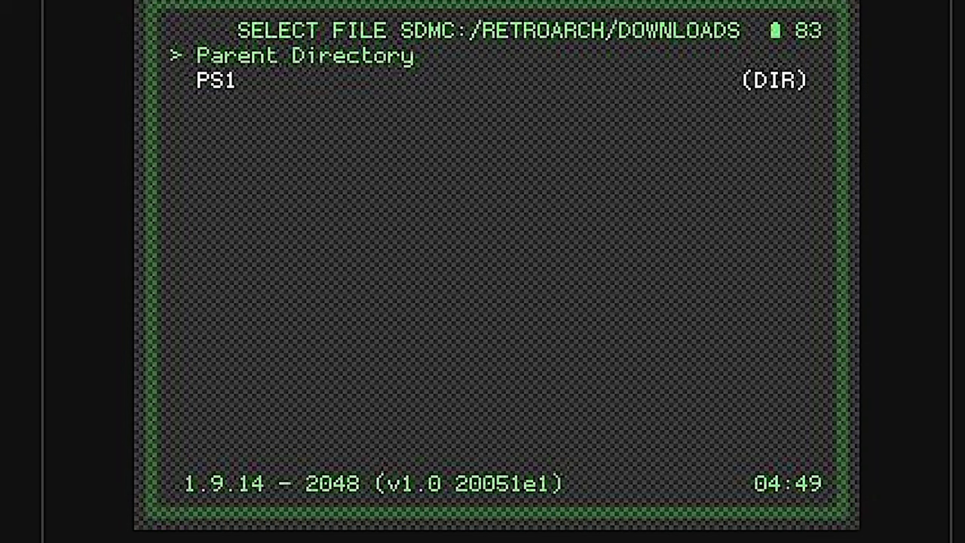
pyautogui.press('Down')
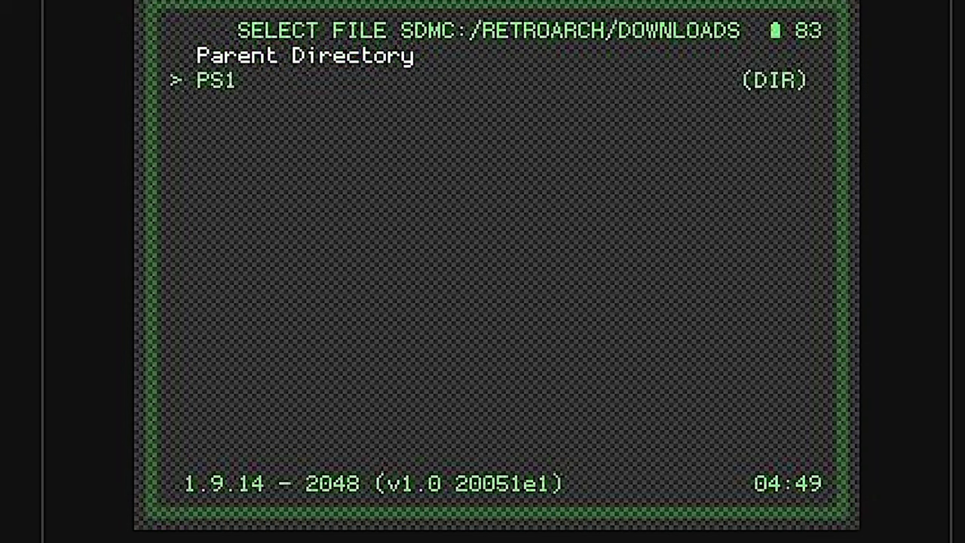
pyautogui.press('Return')
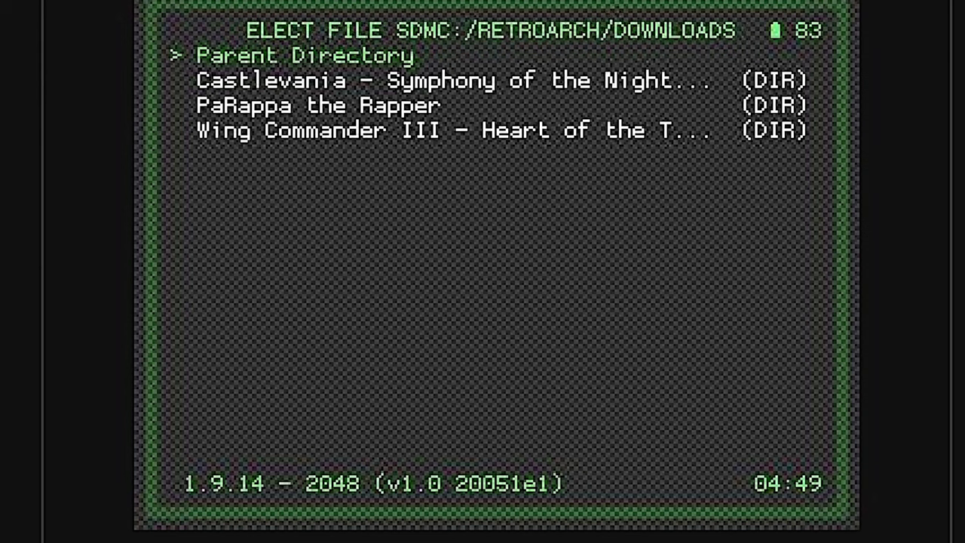
# Pick the Castlevania - Symphony of the Night (USA) game and choose the Sony - PlayStation (PCSX ReARMed) core for it
pyautogui.press('Down')
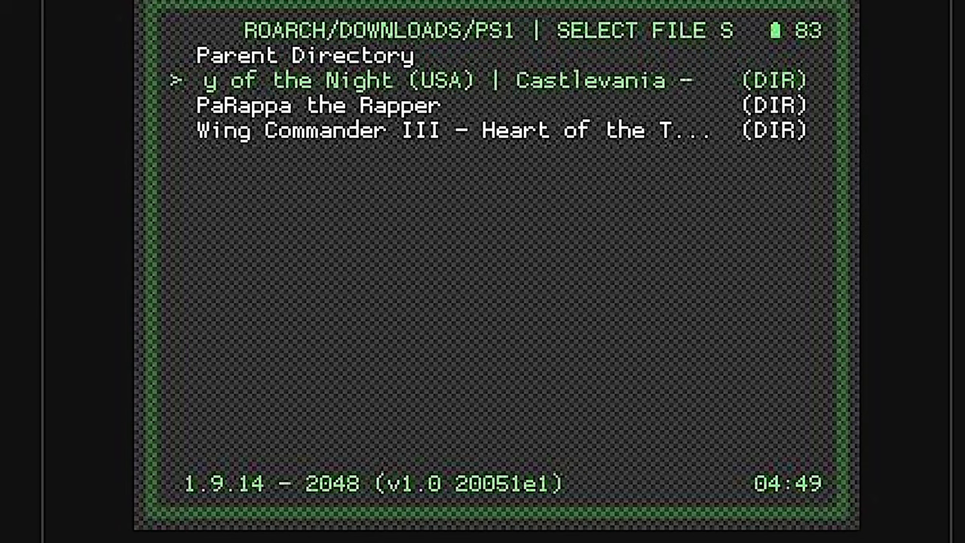
pyautogui.press('Return')
pyautogui.press('Up')
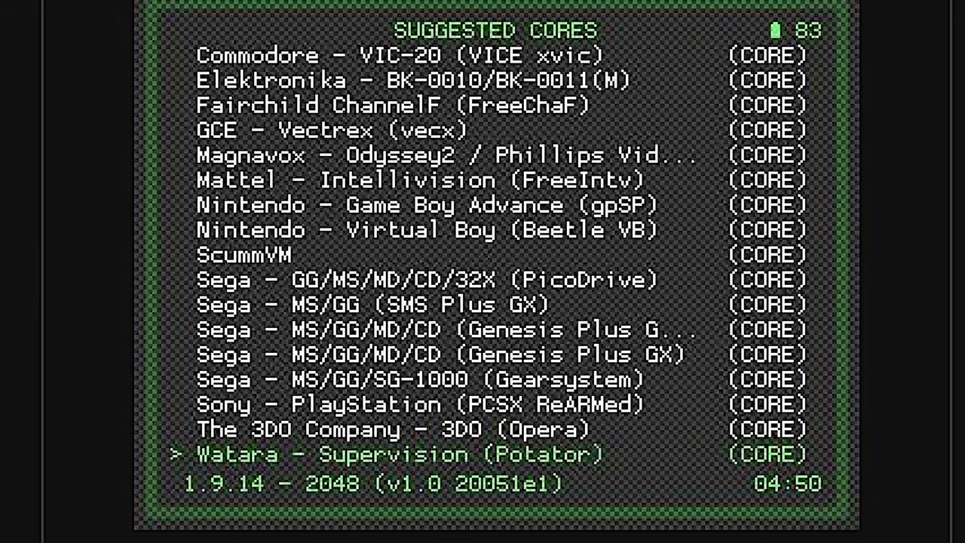
pyautogui.press('Up')
pyautogui.press('Up')
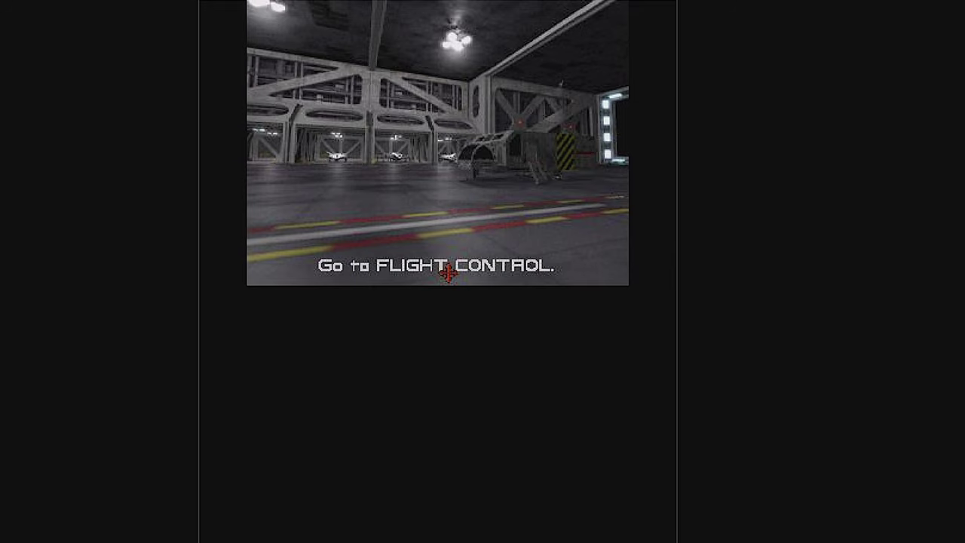
# Open Disc Control for the running Wing Commander III game and eject the current virtual disc
pyautogui.press('F1')
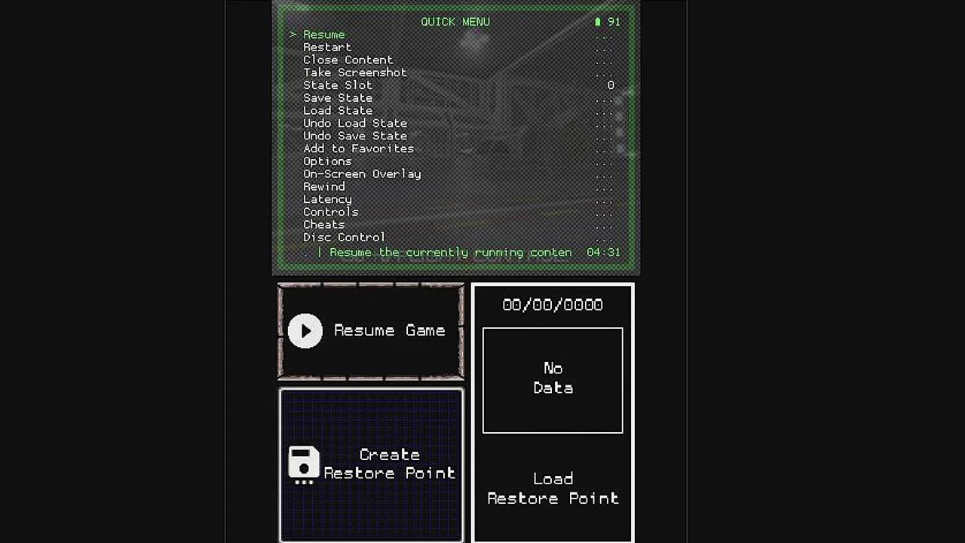
pyautogui.press('Up')
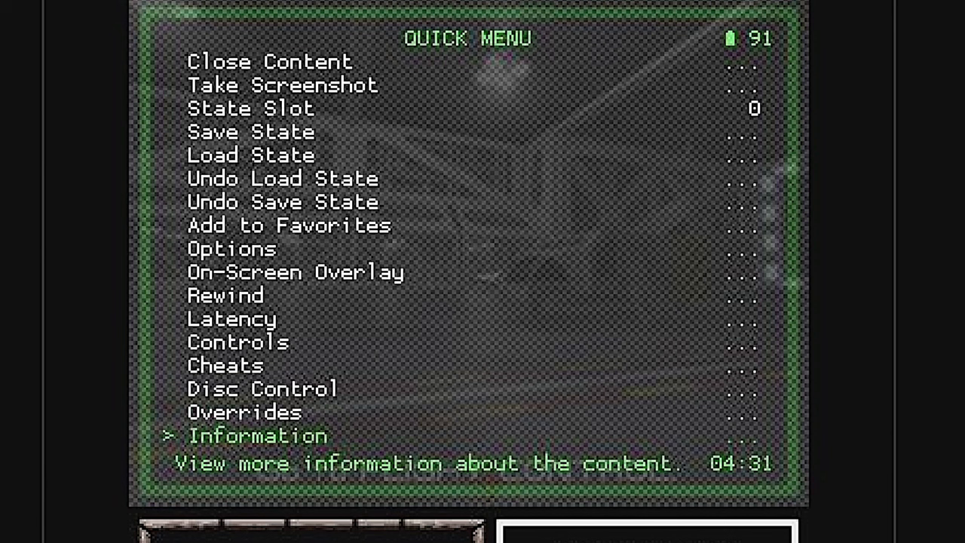
pyautogui.press('Up')
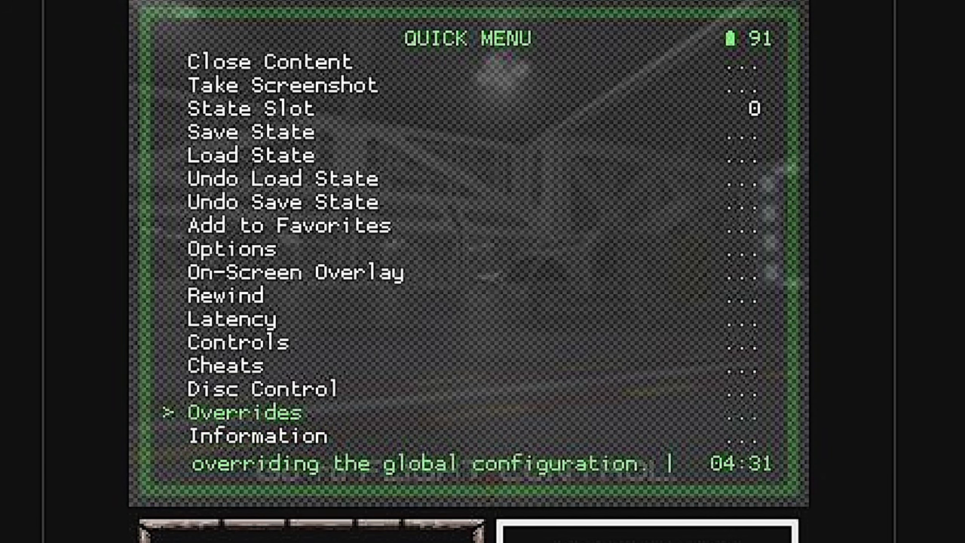
pyautogui.press('Up')
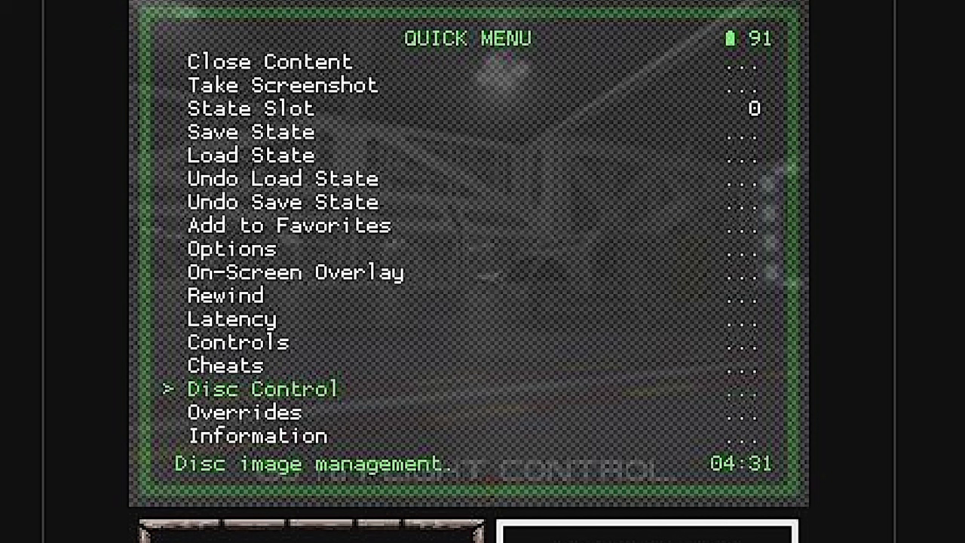
pyautogui.press('Return')
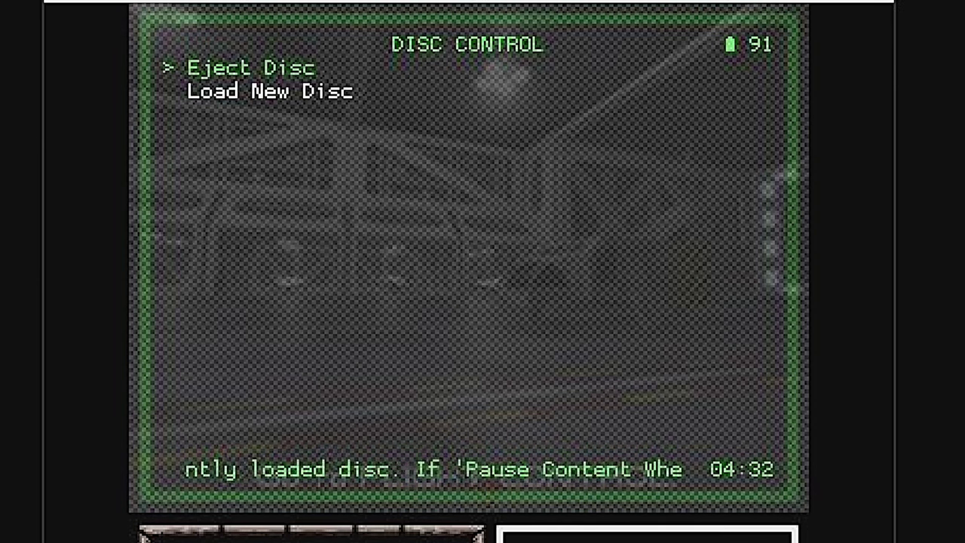
pyautogui.press('Return')
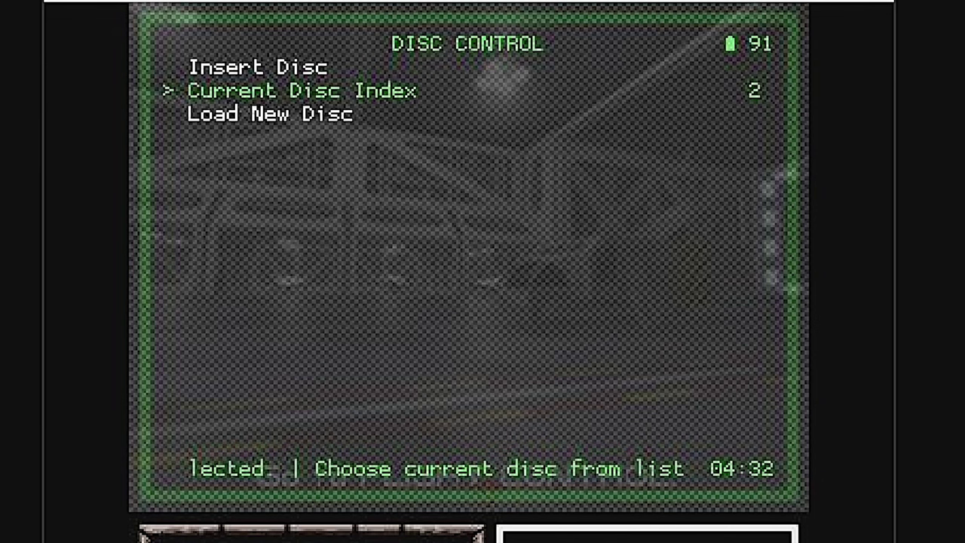
# Load the Wing Commander III (USA) (Disc 2).bin file as the new disc and insert it into the virtual tray
pyautogui.press('Down')
pyautogui.press('Return')
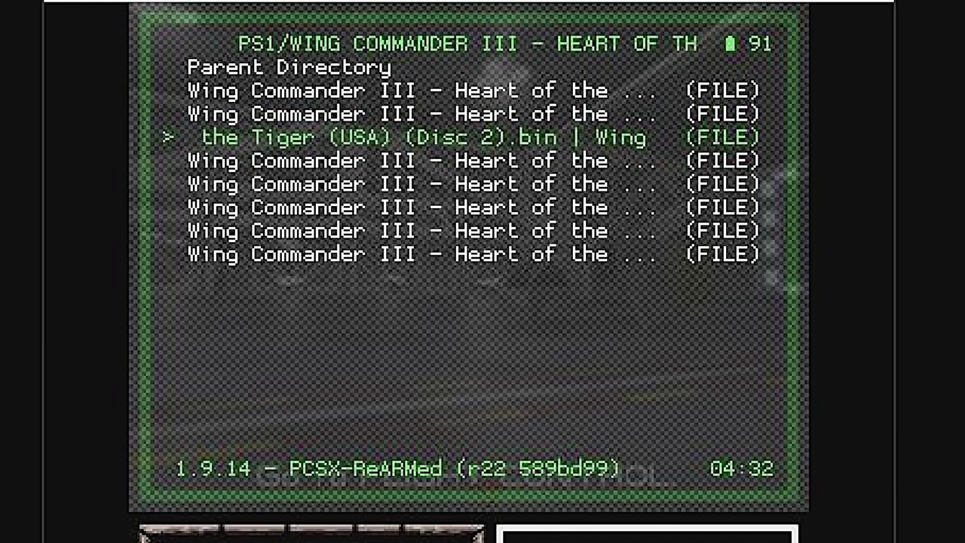
pyautogui.press('Return')
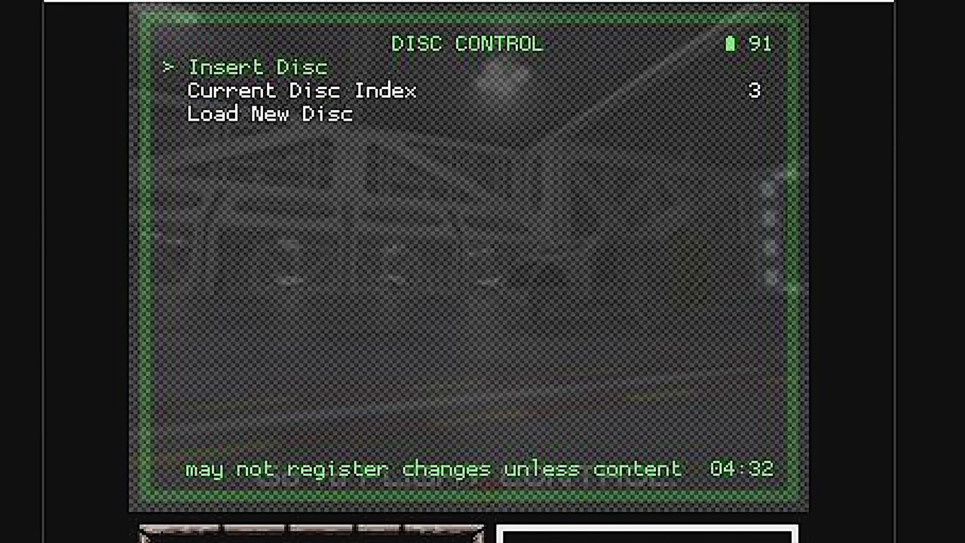
pyautogui.press('Return')
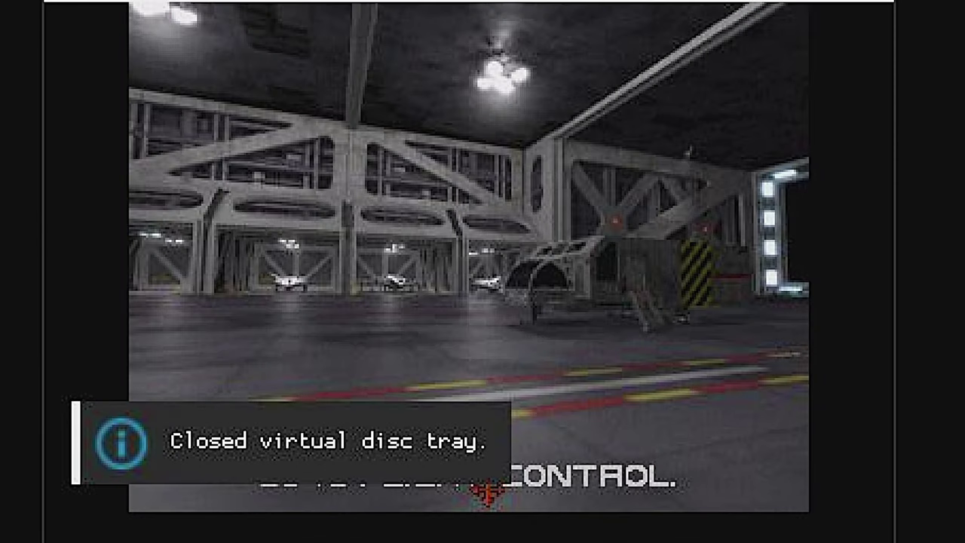